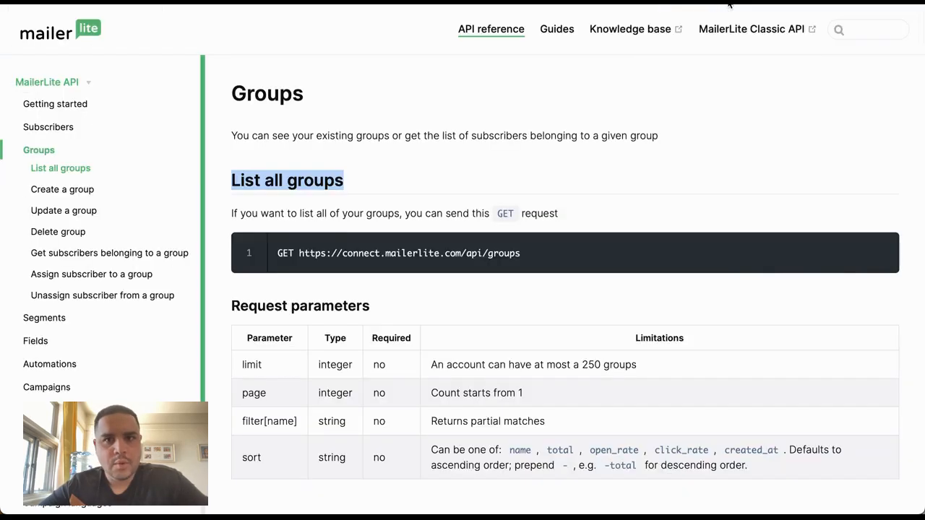
drag(299, 253, 542, 252)
key(ctrl+c)
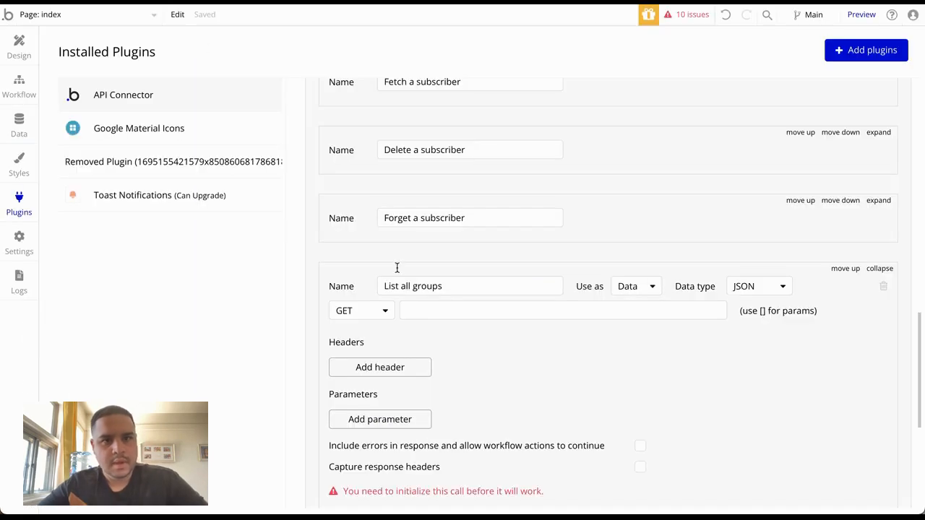
click(460, 310)
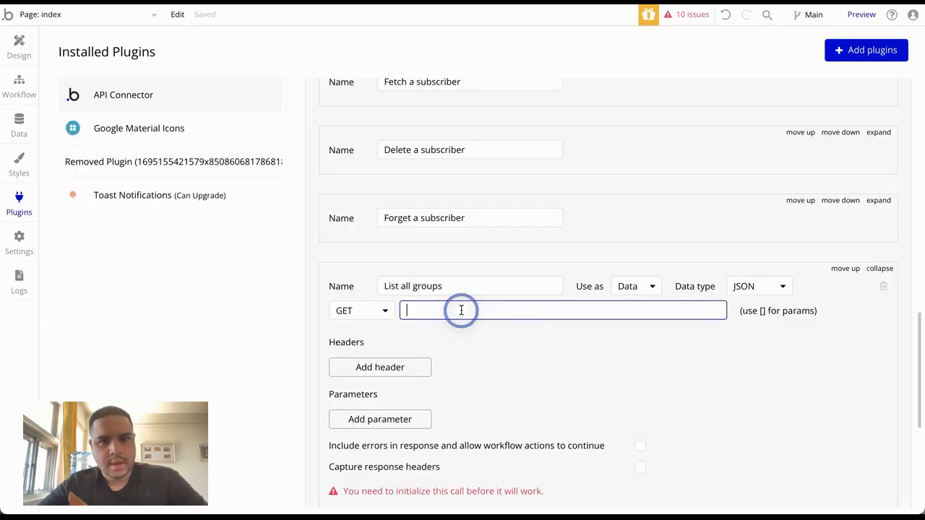
key(ctrl+v)
click(638, 366)
- Set the List all groups call to include errors in its response and allow workflow actions to continue
scroll(639, 366, down, 3)
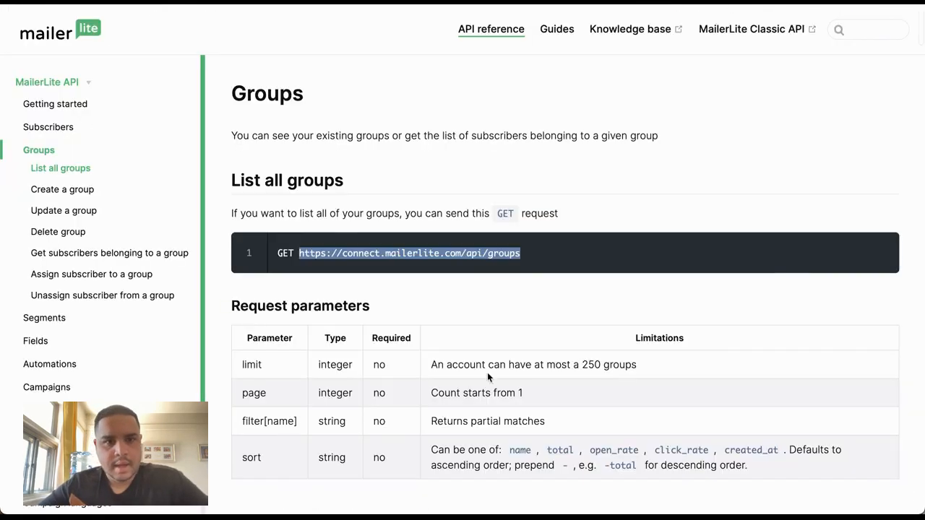
scroll(490, 379, down, 3)
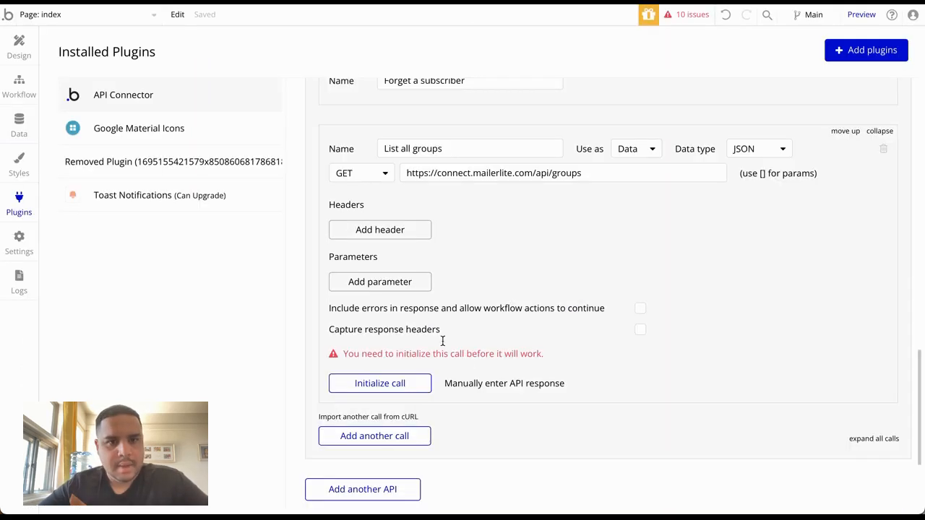
scroll(472, 368, down, 1)
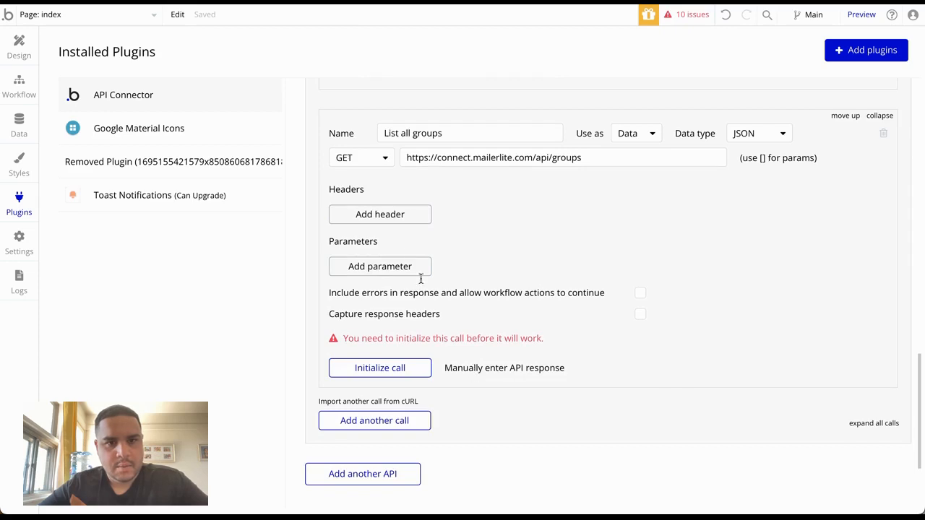
click(641, 293)
- Initialize the List all groups call, review the returned fields including the error status code, and save them
click(383, 367)
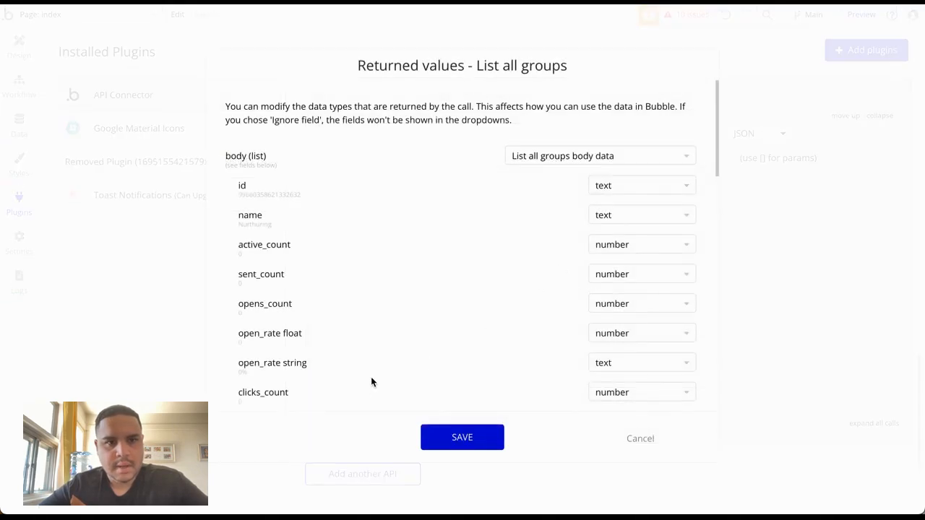
scroll(369, 294, down, 10)
scroll(368, 293, down, 1)
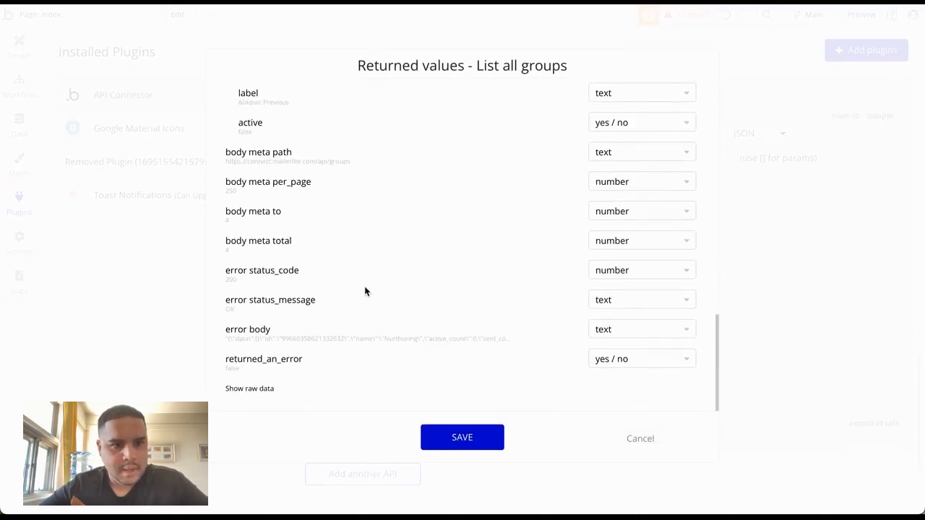
double_click(229, 280)
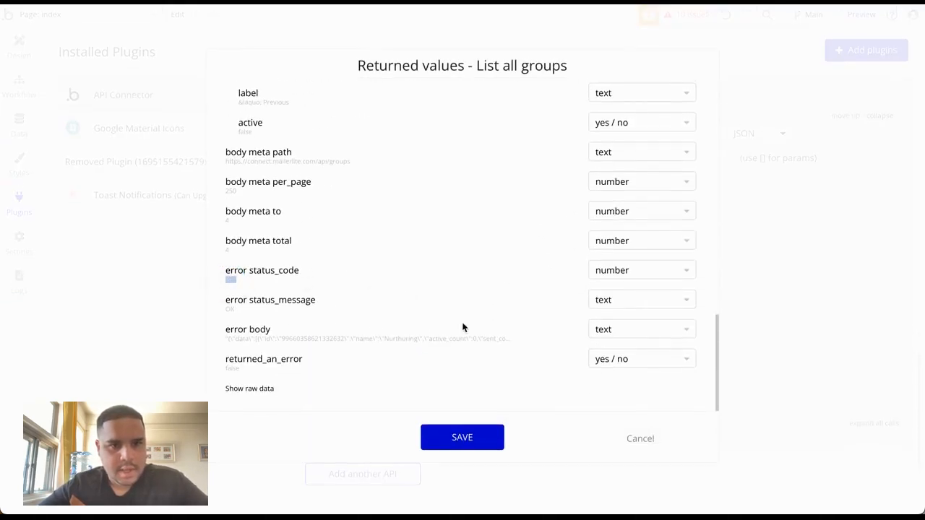
click(459, 438)
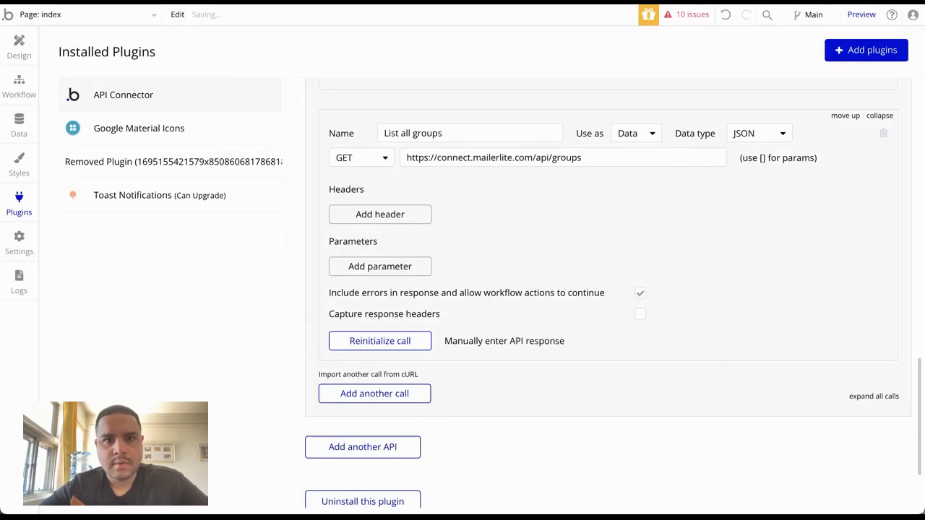
- Collapse the List all groups call and add another call to the same API
scroll(687, 221, up, 2)
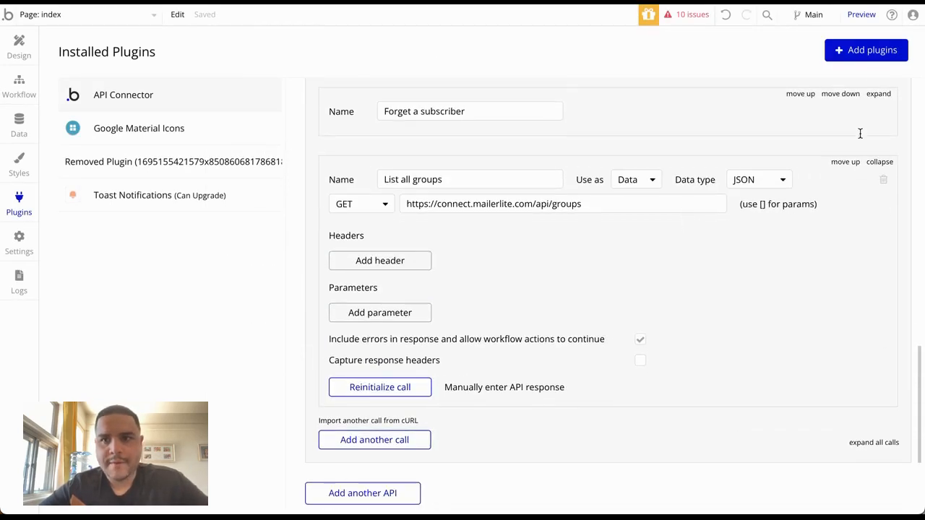
click(879, 163)
click(383, 275)
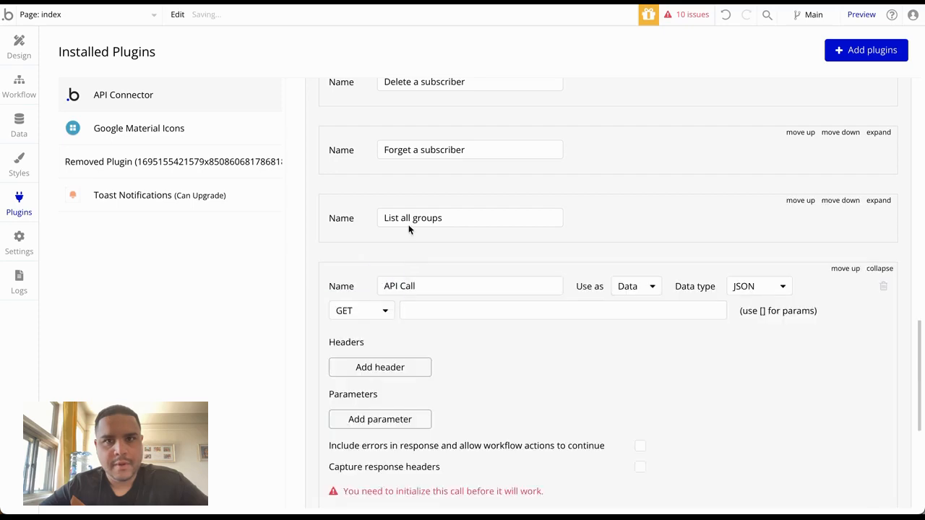
key(ctrl+Tab)
click(76, 189)
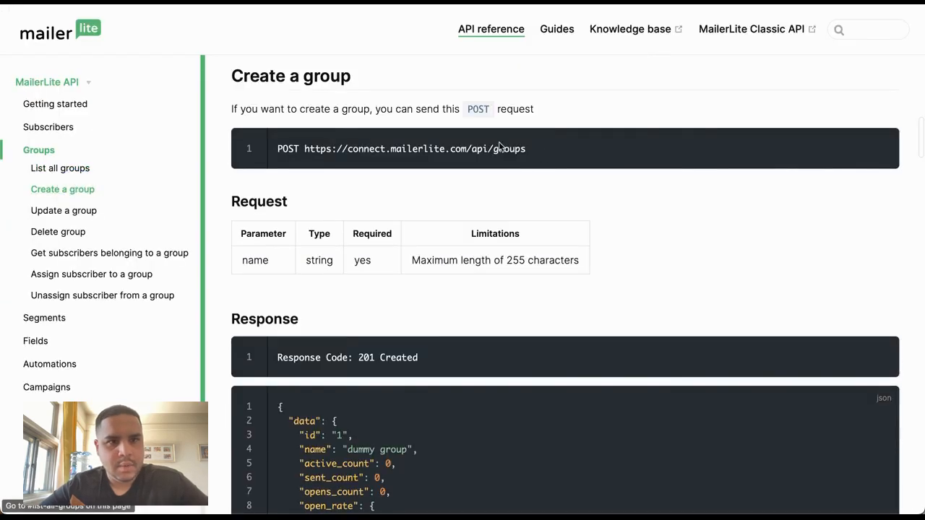
drag(529, 149, 306, 149)
key(ctrl+c)
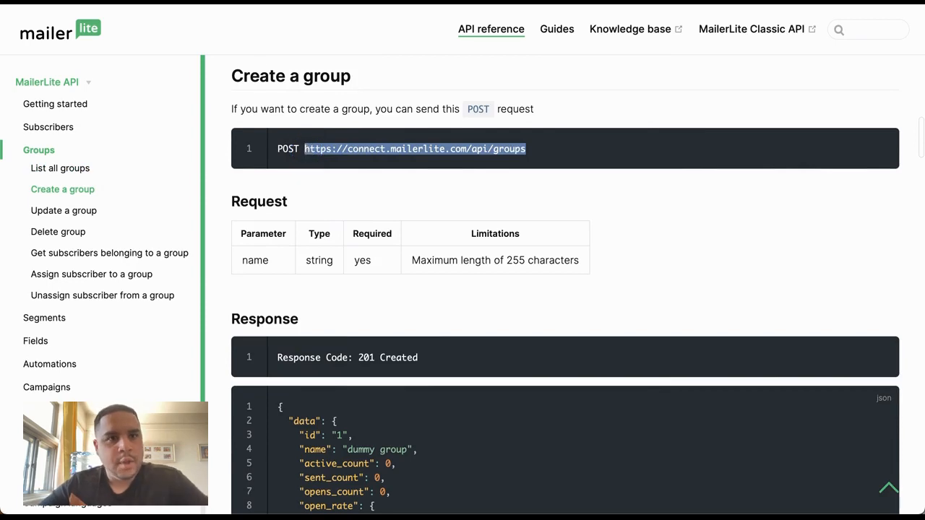
key(ctrl+shift+Tab)
click(487, 309)
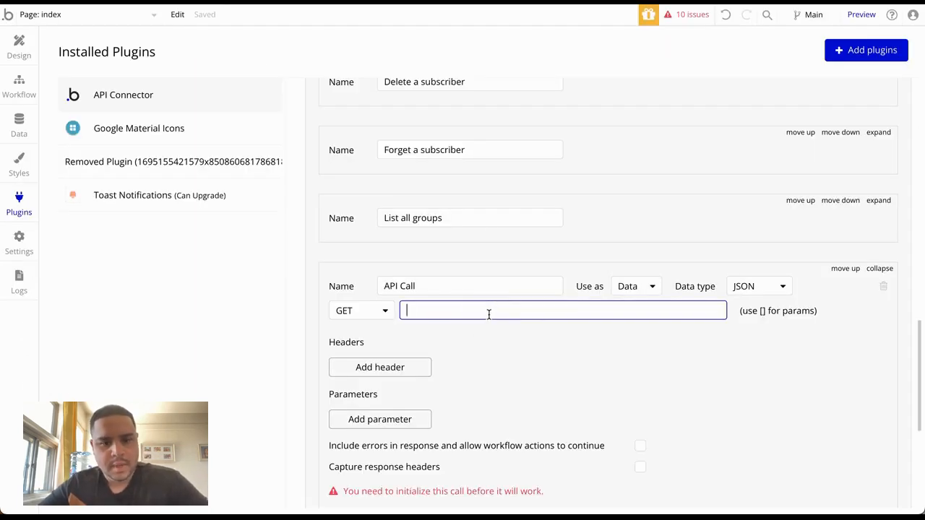
key(ctrl+v)
- Copy the "Create a group" heading from the MailerLite docs and use it as the new call's name in Bubble
key(ctrl+Tab)
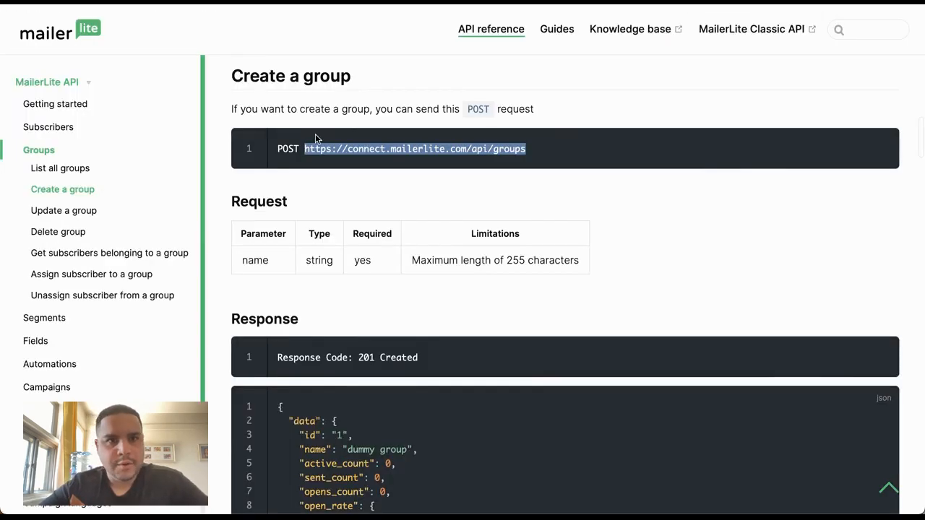
drag(355, 78, 233, 80)
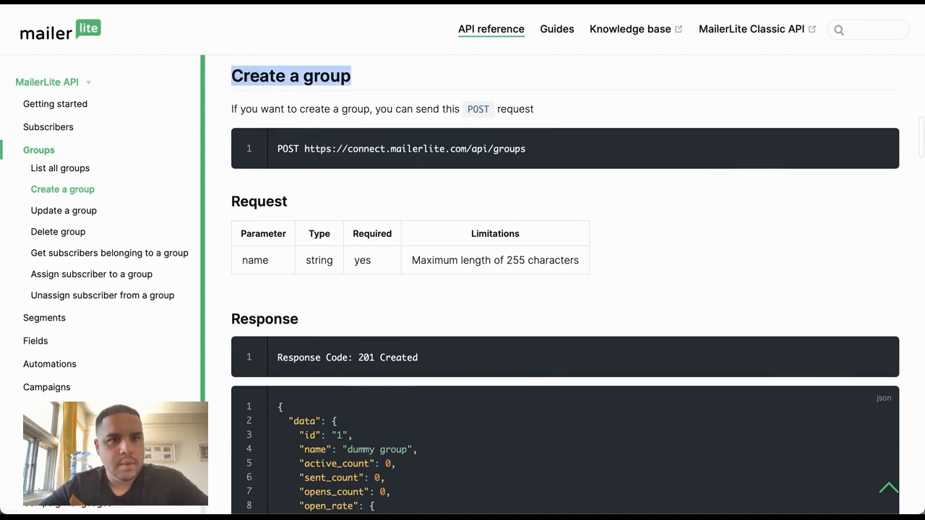
key(ctrl+c)
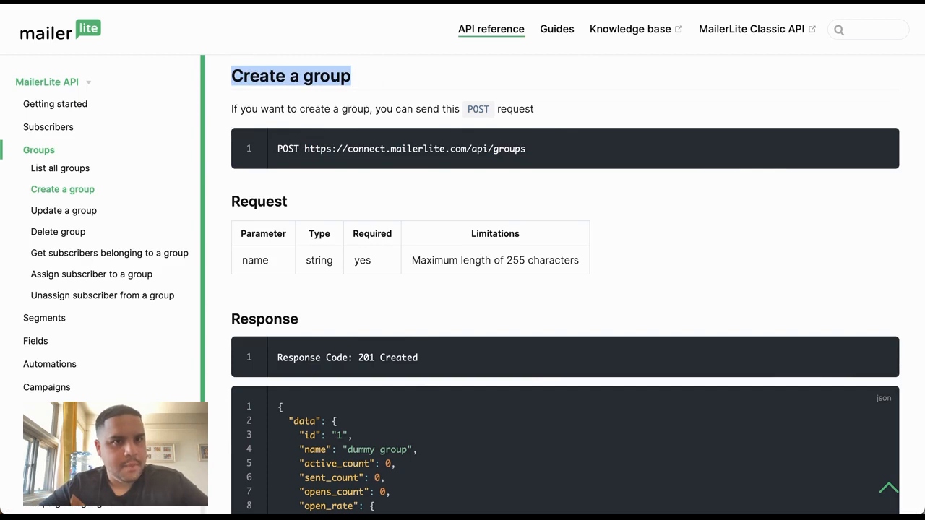
key(ctrl+Tab)
key(ctrl+v)
- Set the Create a group call's method to POST and its use to Action
click(366, 311)
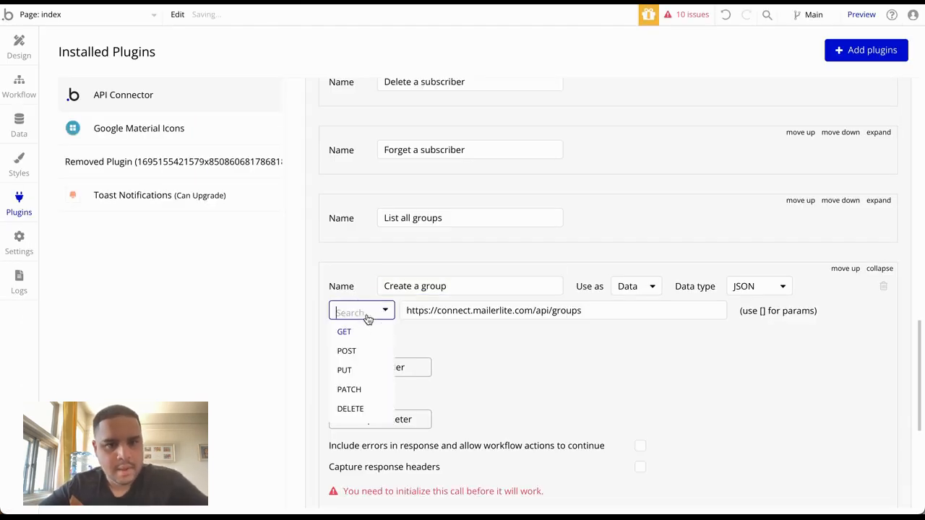
click(349, 351)
click(648, 288)
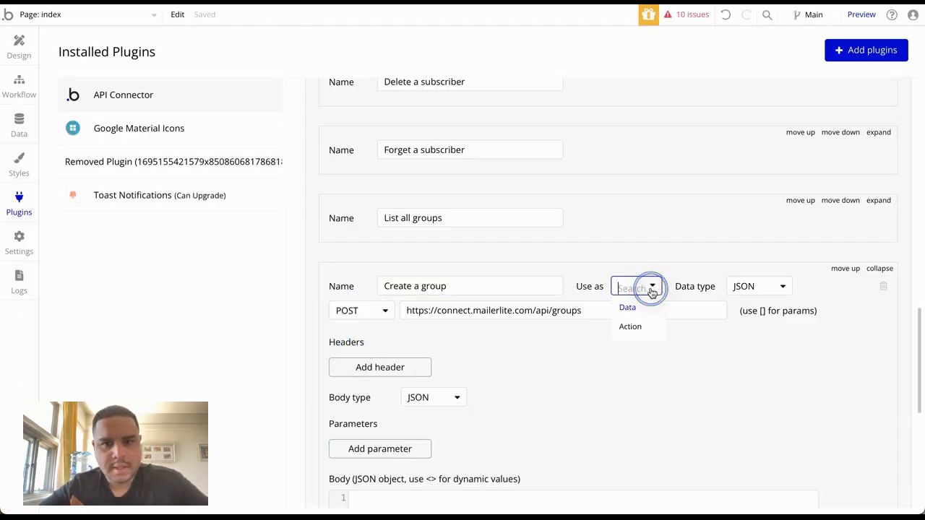
click(640, 325)
- Add a parameter with the key name, copied from the MailerLite docs, to the Create a group call and make it non-private
scroll(596, 391, down, 4)
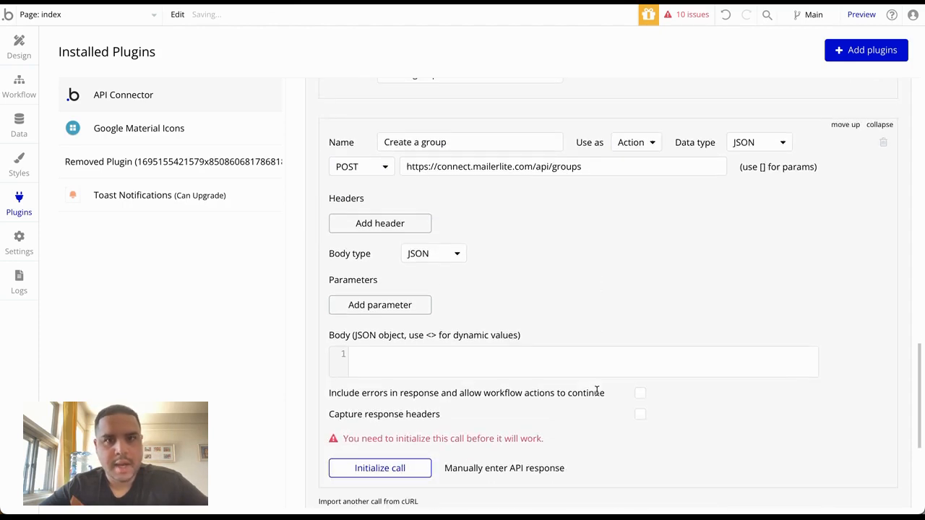
key(ctrl+Tab)
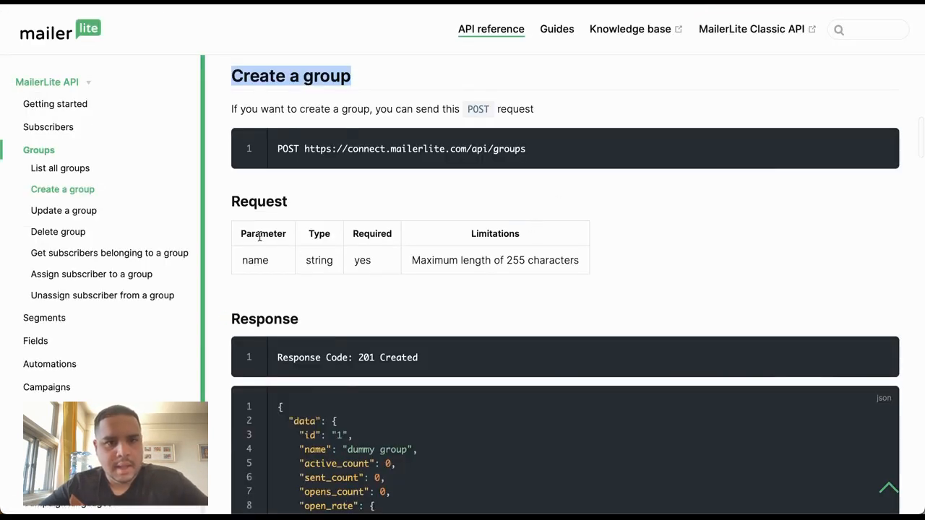
double_click(255, 260)
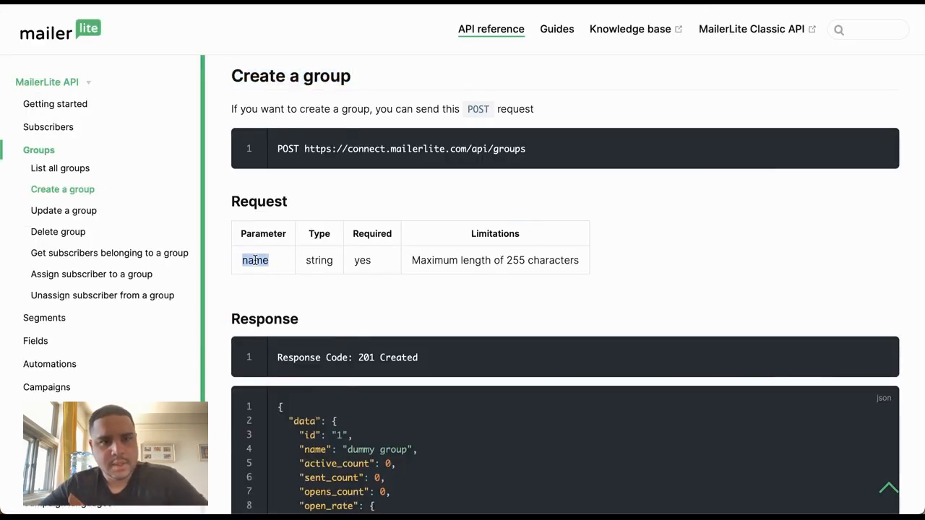
key(ctrl+Tab)
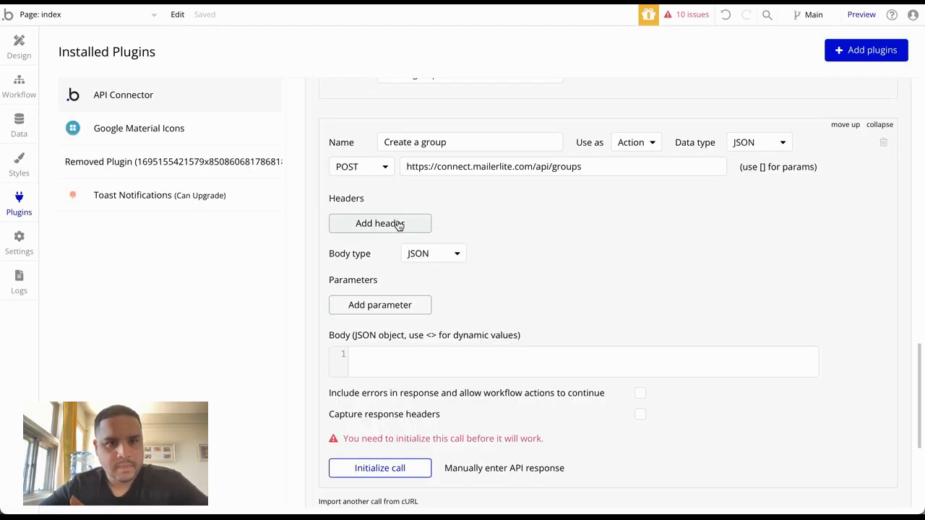
click(381, 311)
click(390, 297)
key(ctrl+v)
click(516, 305)
click(639, 302)
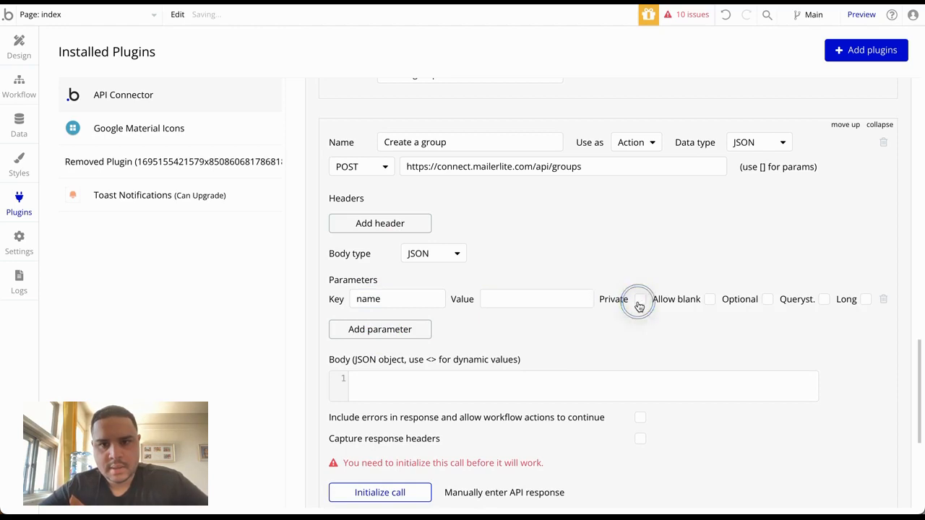
- Set the name parameter's value to Demo Template, checking MailerLite's Developer API page along the way
click(516, 291)
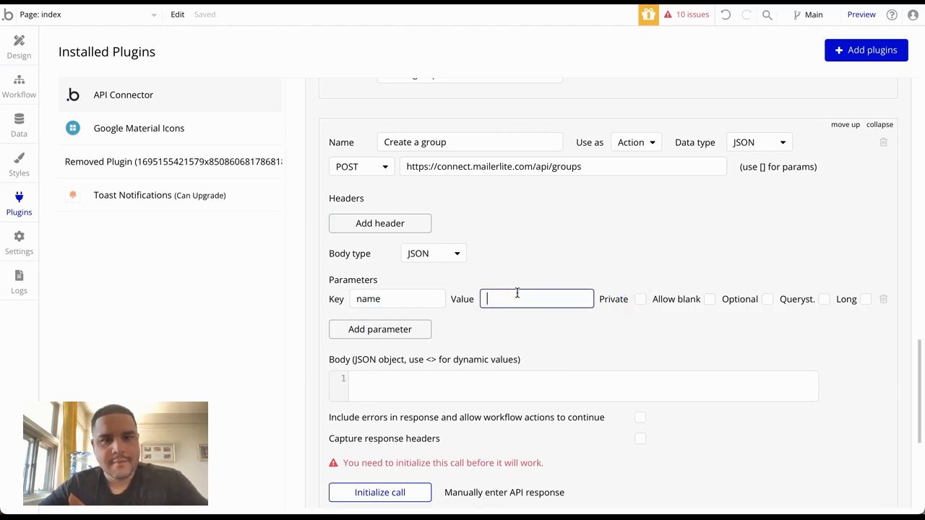
key(F2)
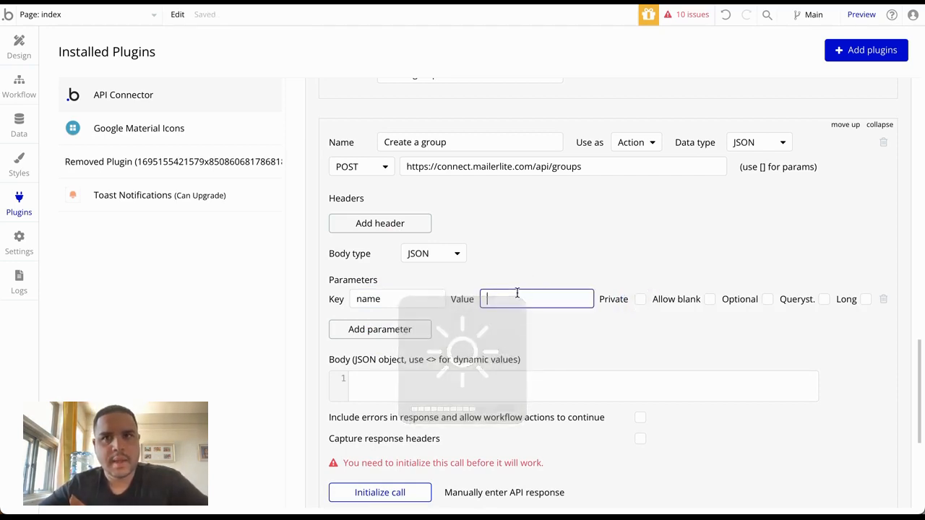
text(Demo)
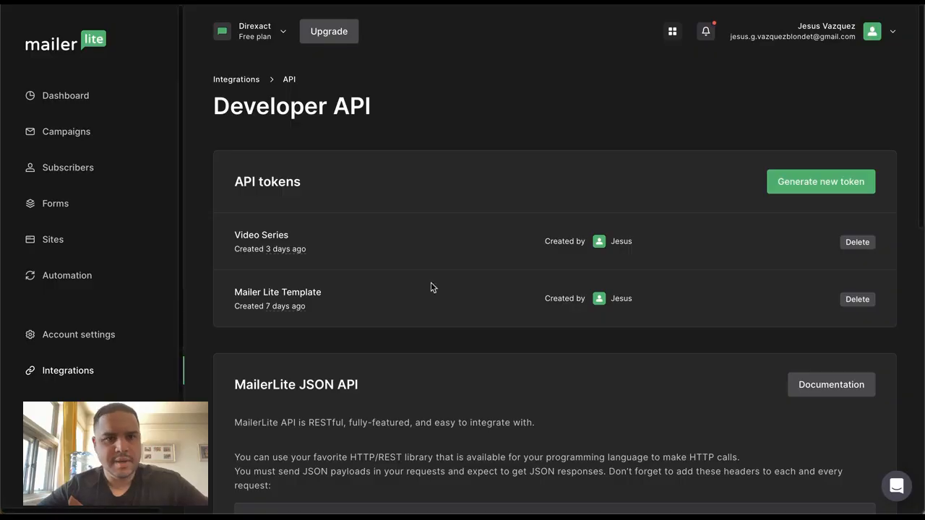
scroll(430, 312, down, 10)
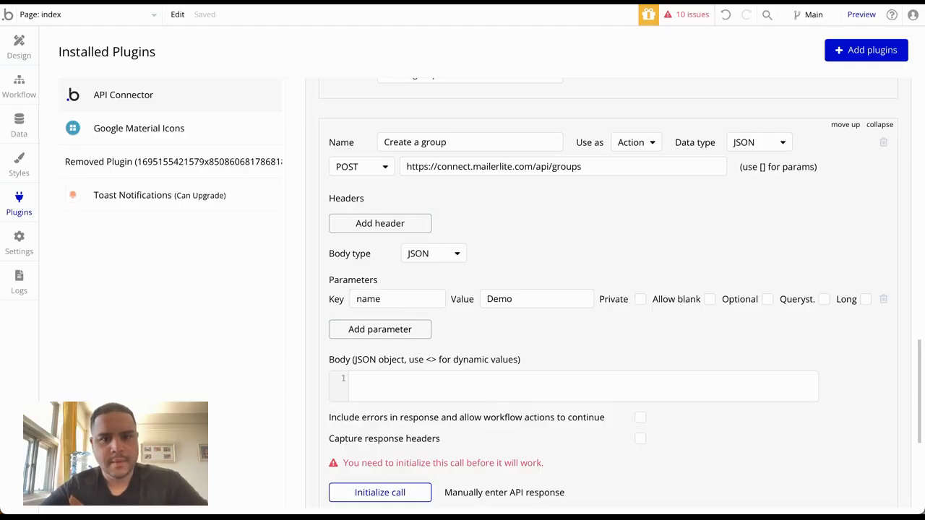
click(555, 298)
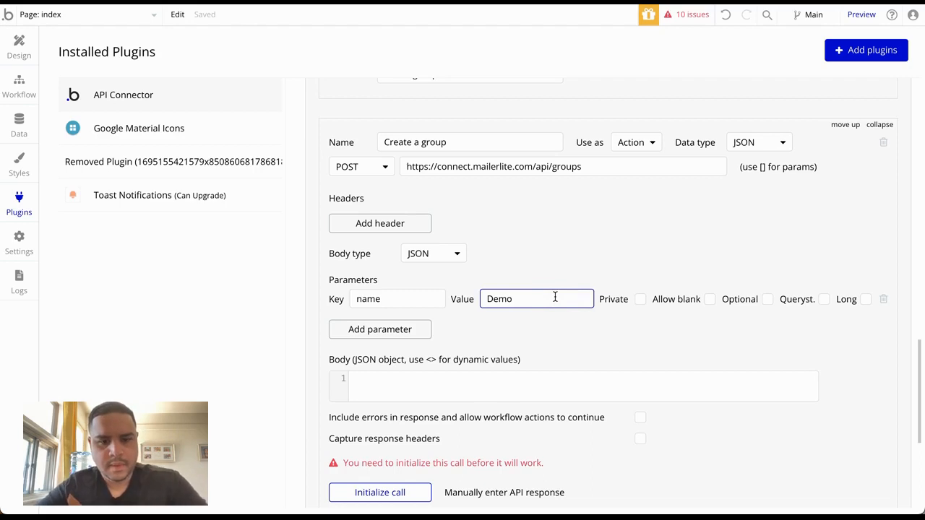
click(641, 337)
- Set the Create a group call to include errors in its response and allow workflow actions to continue
click(640, 417)
scroll(492, 441, down, 3)
scroll(492, 442, up, 1)
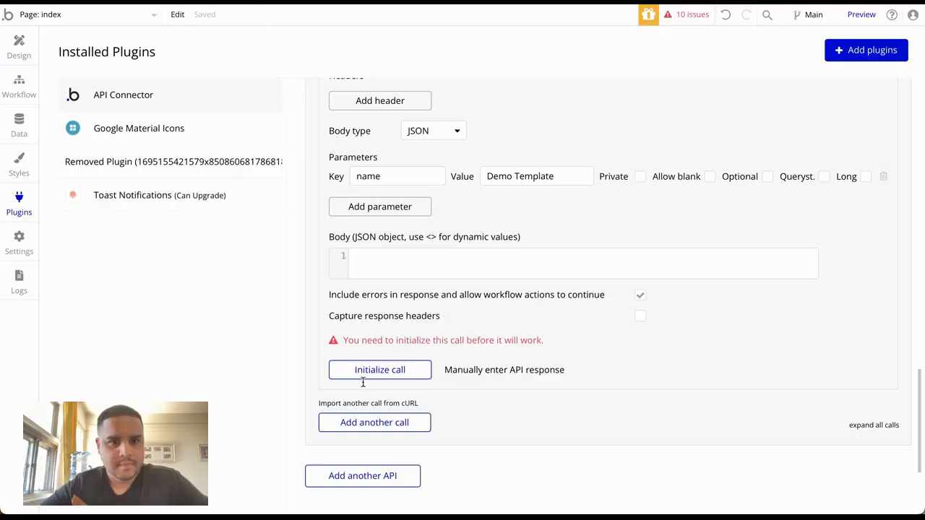
- Initialize the Create a group call, review its returned values, and save them
click(364, 370)
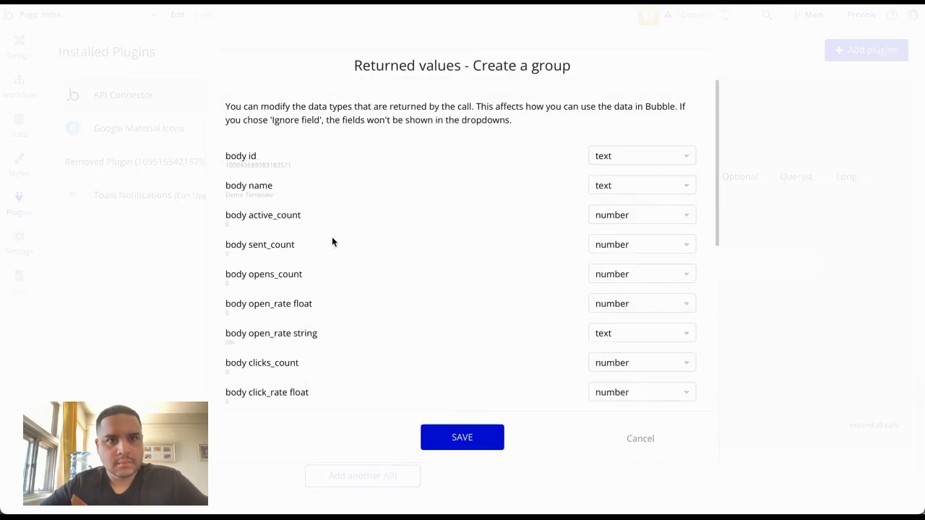
scroll(332, 236, down, 5)
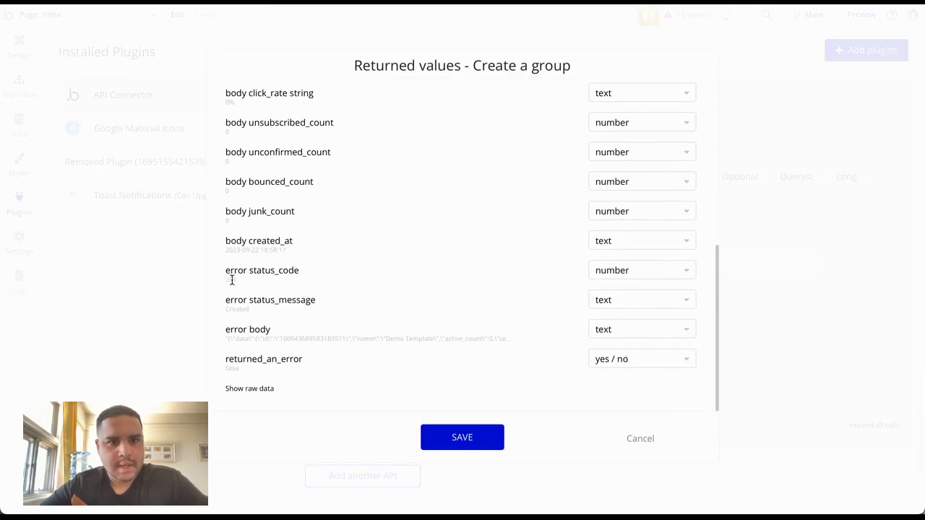
click(452, 439)
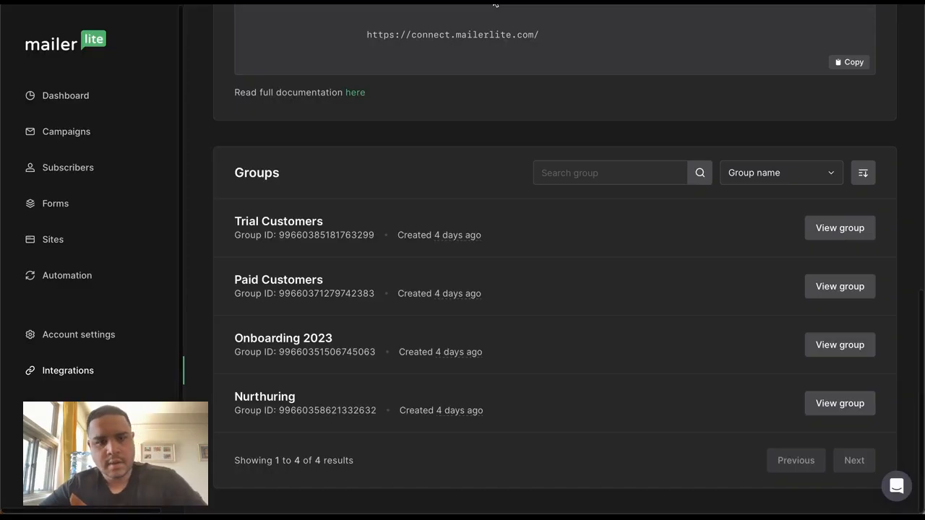
- Switch to MailerLite, refresh the Developer API page, and check the Groups list for the Demo Template group
key(super+r)
scroll(460, 128, down, 10)
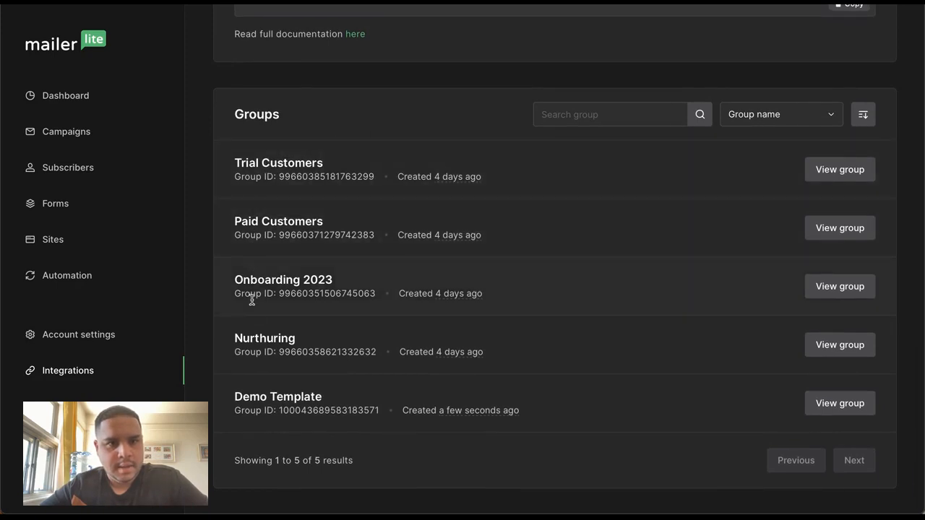
right_click(236, 397)
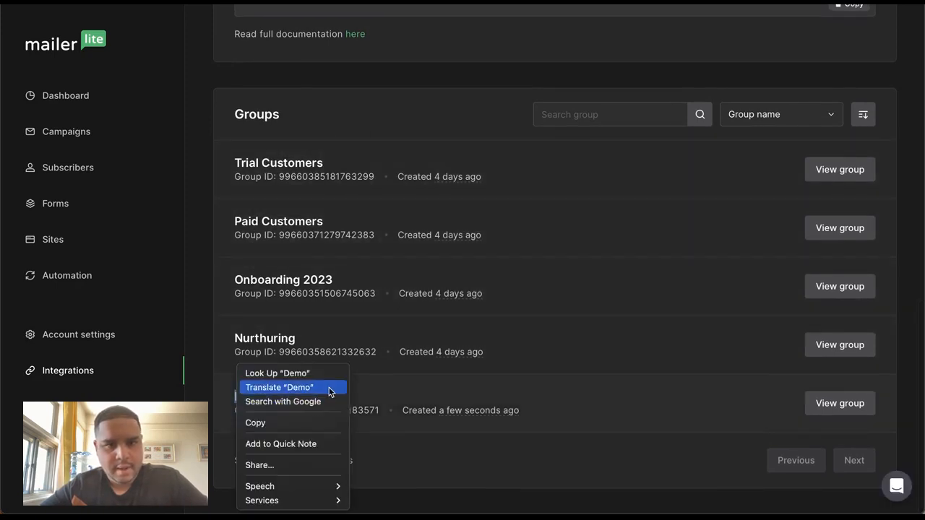
- Switch to the MailerLite API reference, open the Update a group section under Groups, and copy its heading
click(504, 369)
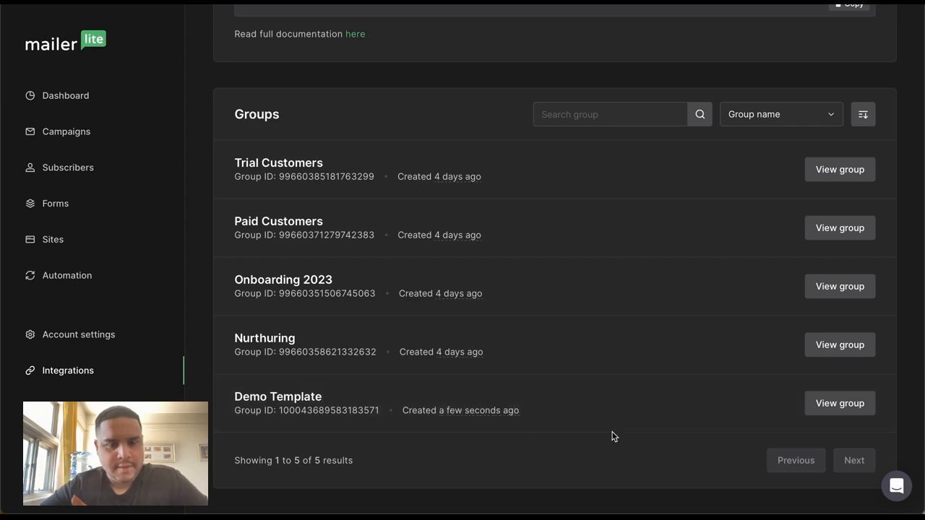
click(200, 1)
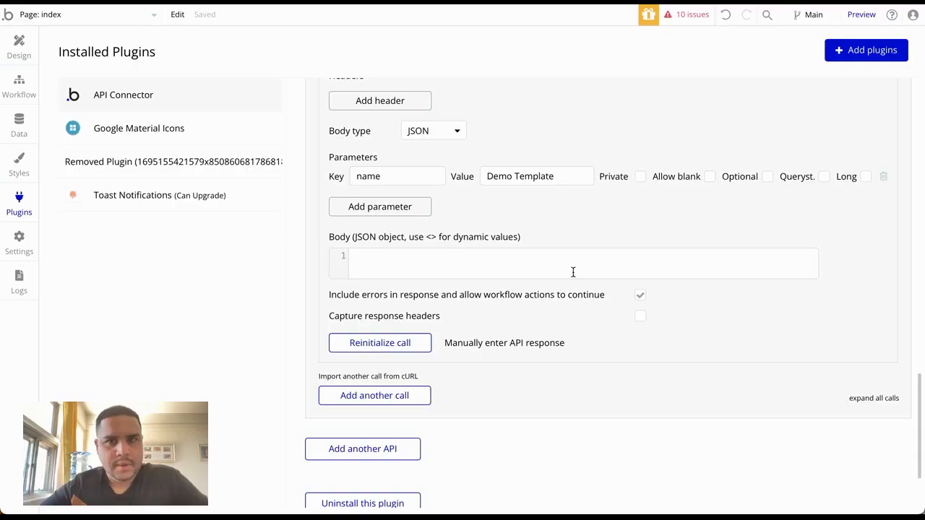
click(769, 2)
click(75, 211)
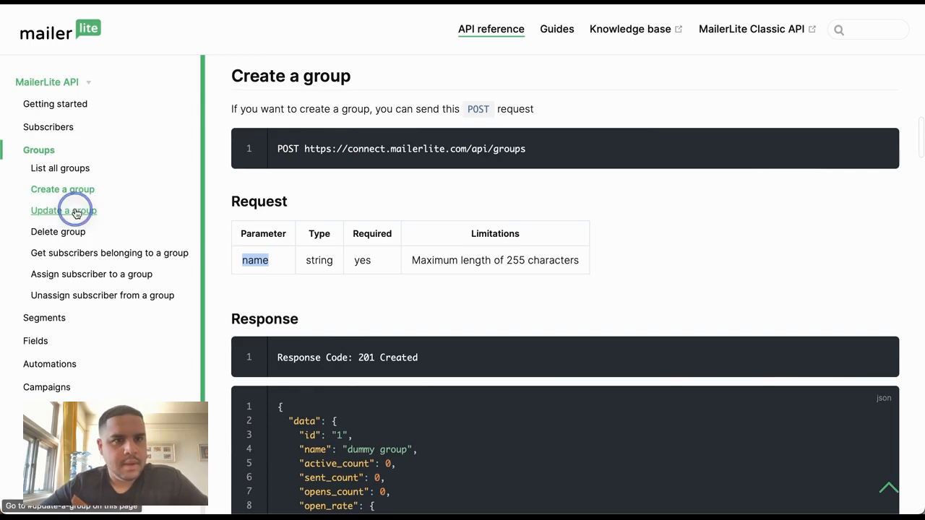
drag(233, 75, 386, 76)
key(ctrl+c)
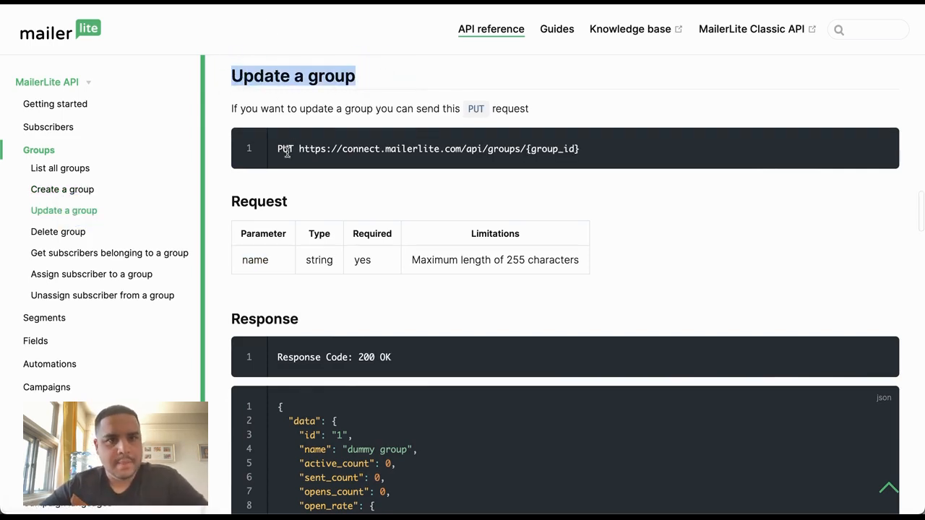
- Switch to Bubble, add another call to the MailerLite API, and name it Update a group
click(229, 6)
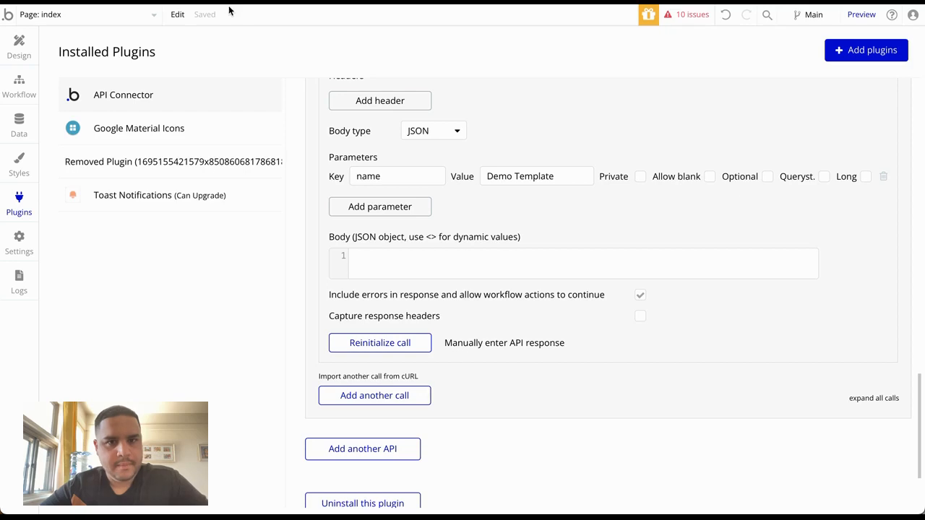
click(361, 396)
scroll(446, 401, down, 3)
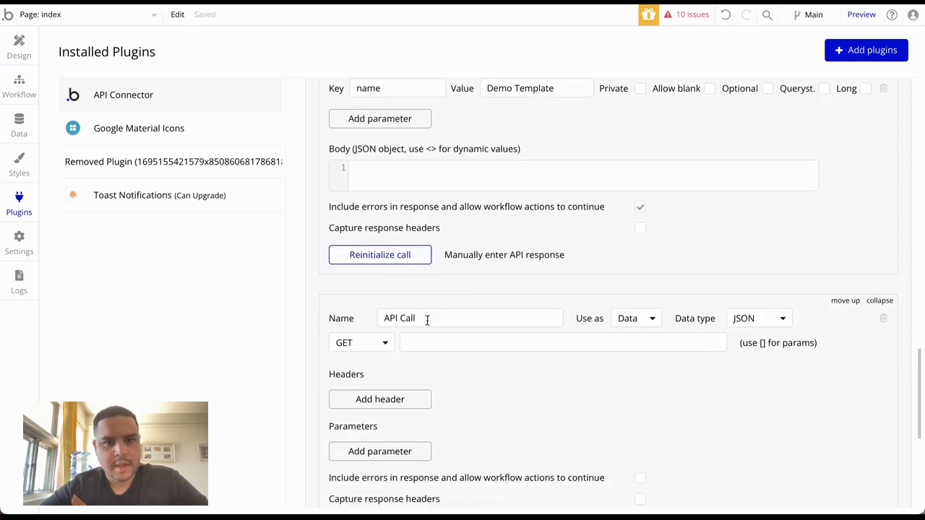
triple_click(427, 318)
key(ctrl+v)
- Set the Update a group call to be used as an Action with the PUT method
click(639, 324)
click(638, 354)
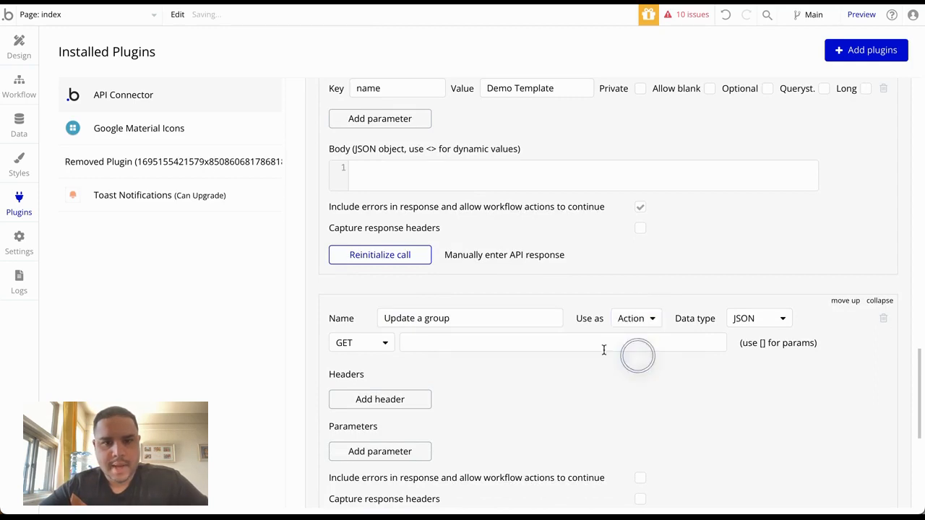
click(387, 344)
click(354, 402)
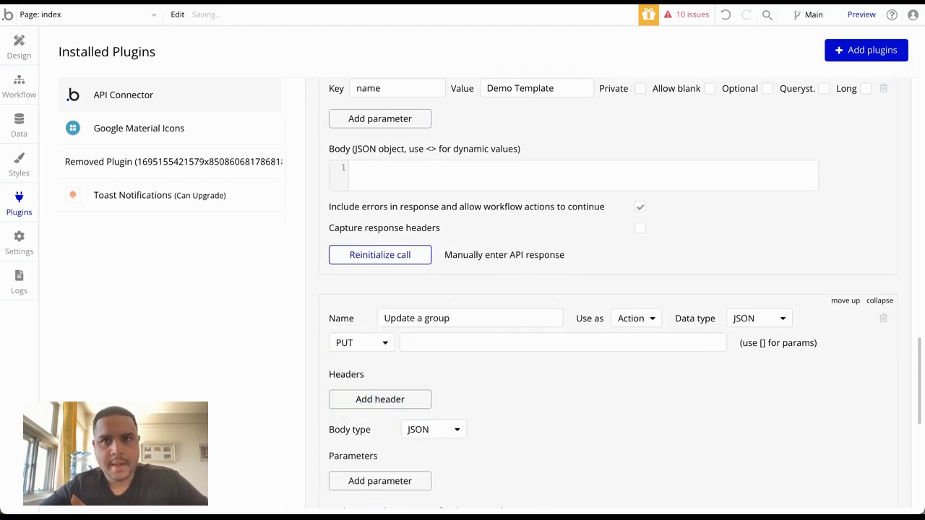
key(ctrl+Tab)
drag(299, 149, 598, 143)
key(ctrl+c)
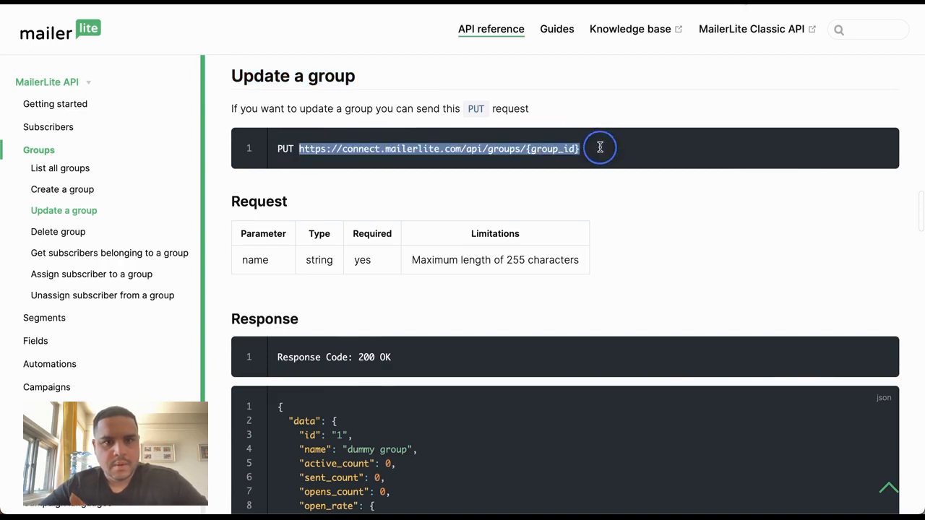
click(241, 1)
click(463, 342)
key(ctrl+v)
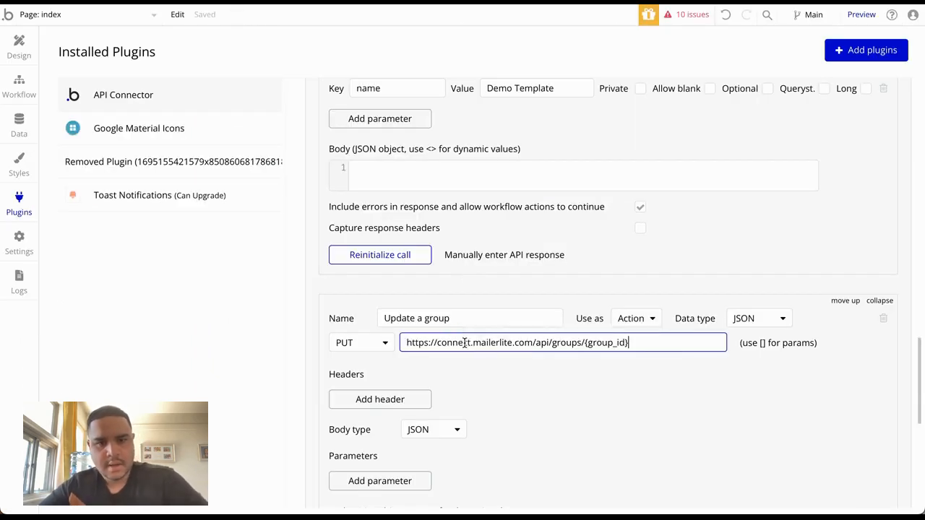
- Try to reinitialize the Create a group call with the name Demo Template
click(419, 274)
click(400, 253)
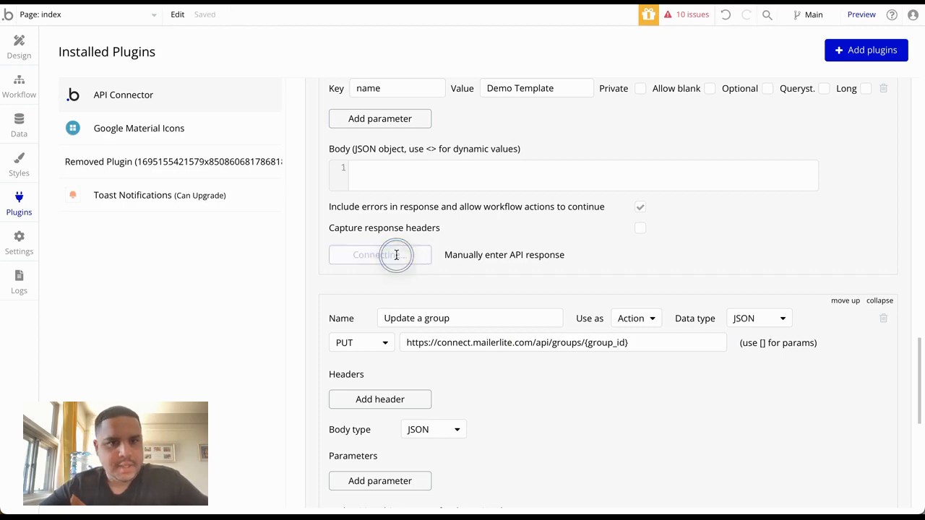
click(458, 210)
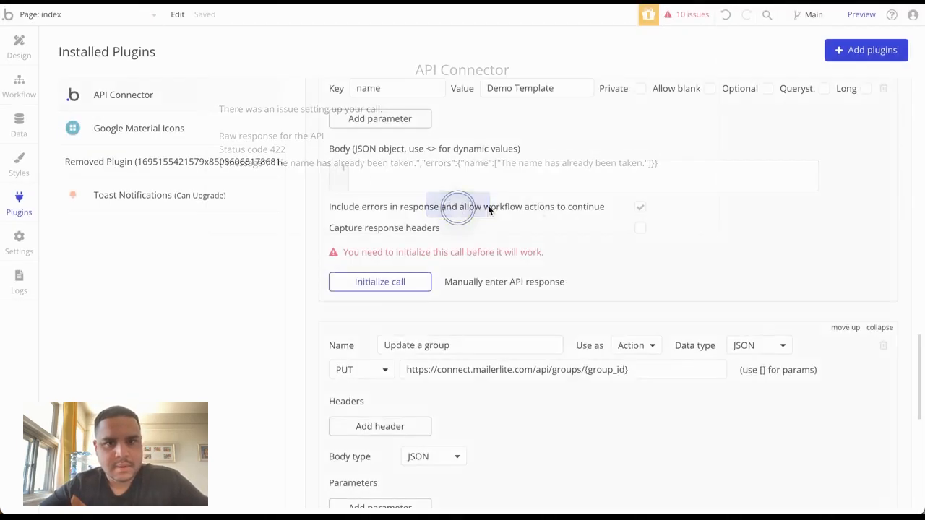
- Set the Create a group name value to Demo Template 2023, initialize the call, copy the returned body id, and save
scroll(423, 386, up, 2)
click(384, 384)
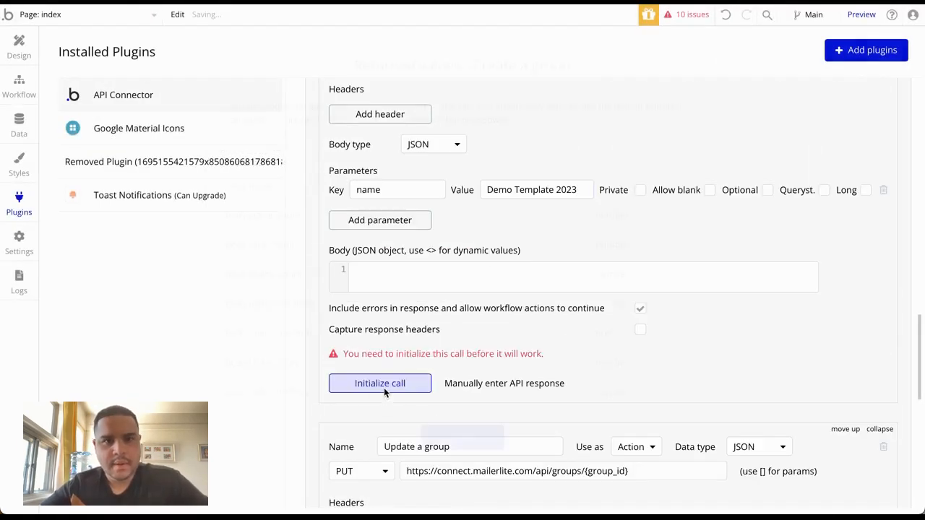
double_click(268, 164)
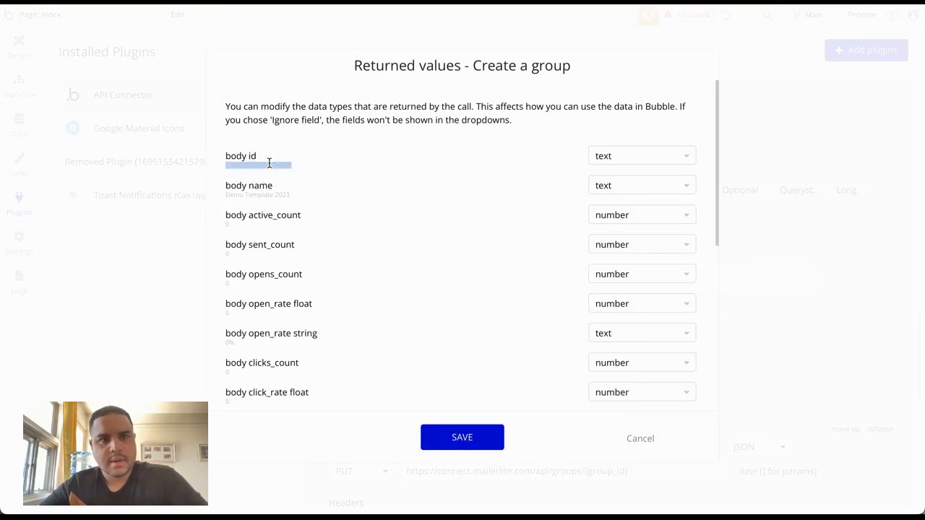
click(455, 441)
- Make the group ID in the Update a group URL a parameter by enclosing it in square brackets: [{group_id}]
scroll(587, 366, down, 1)
scroll(587, 367, down, 3)
click(658, 225)
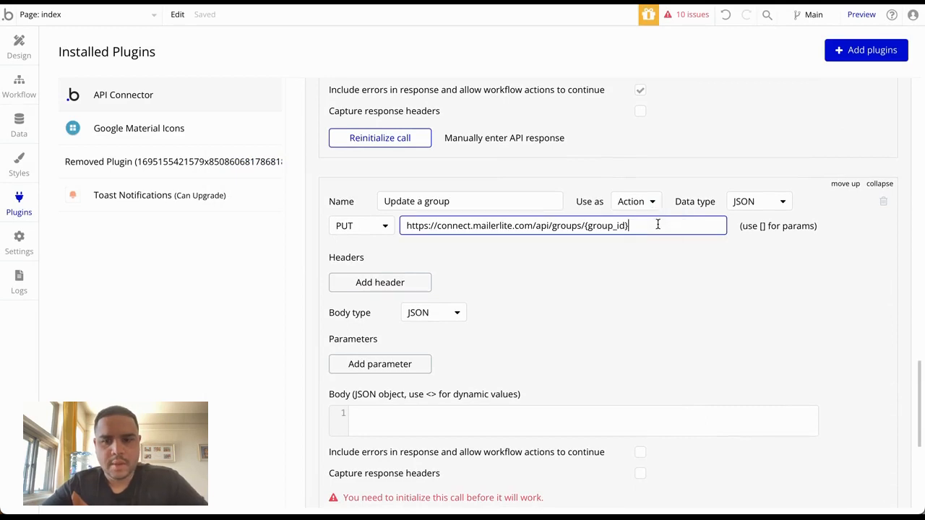
text(])
click(585, 225)
text([)
click(683, 292)
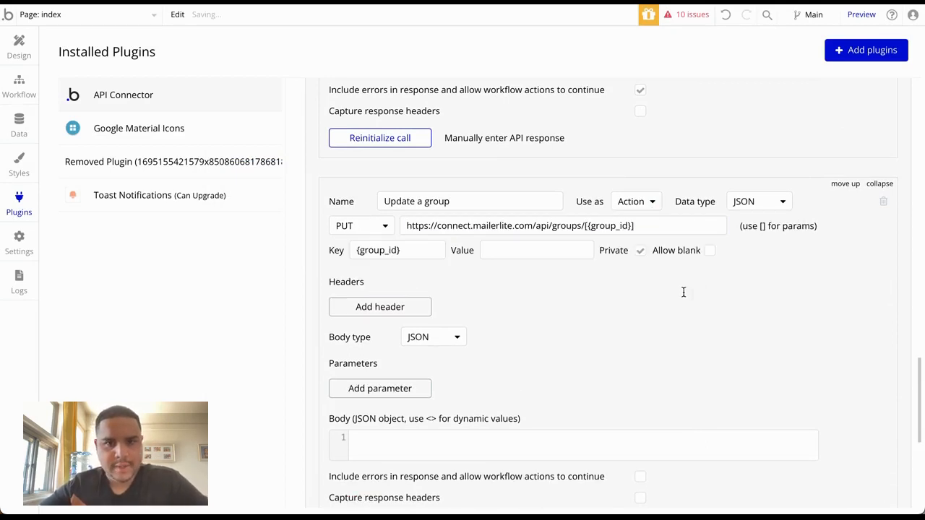
- Set the {group_id} parameter's value to the copied group ID and make the parameter non-private
click(554, 254)
key(ctrl+v)
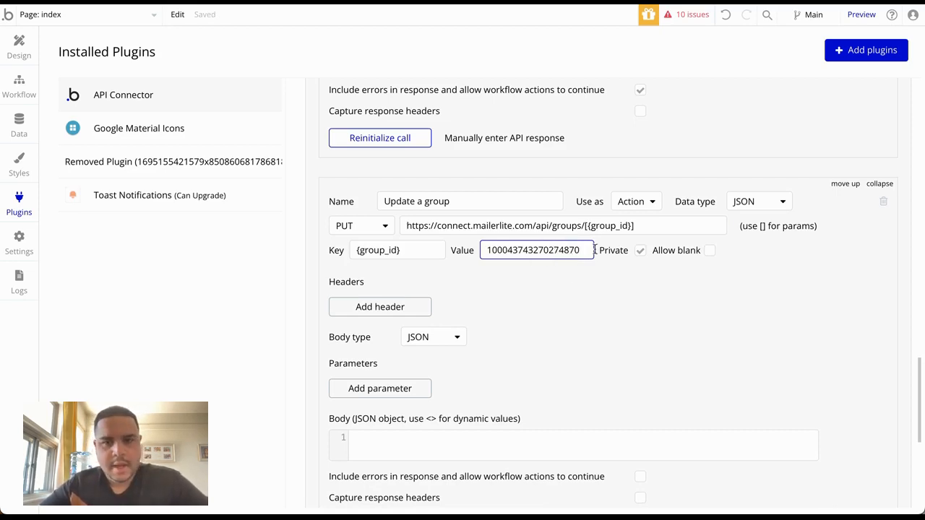
click(640, 251)
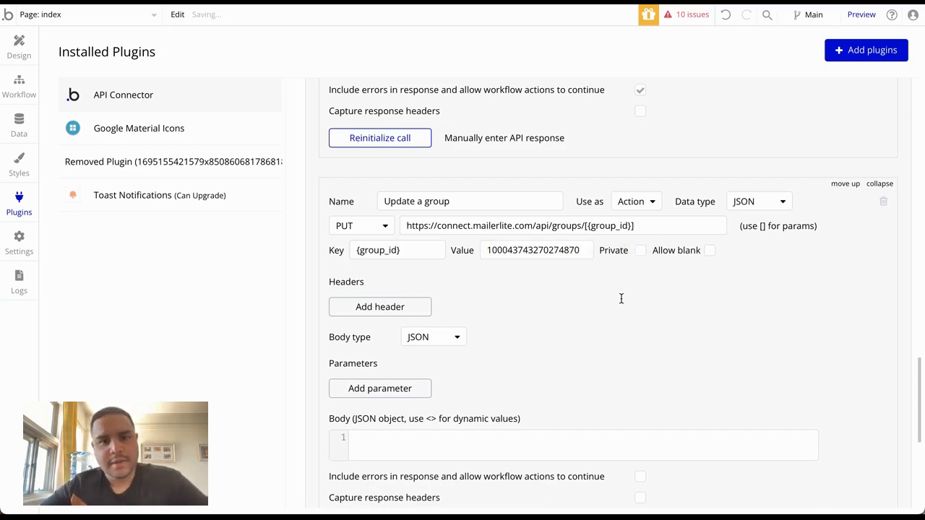
- Set the Update a group call to include errors in its response and allow workflow actions to continue
scroll(539, 378, down, 2)
click(640, 400)
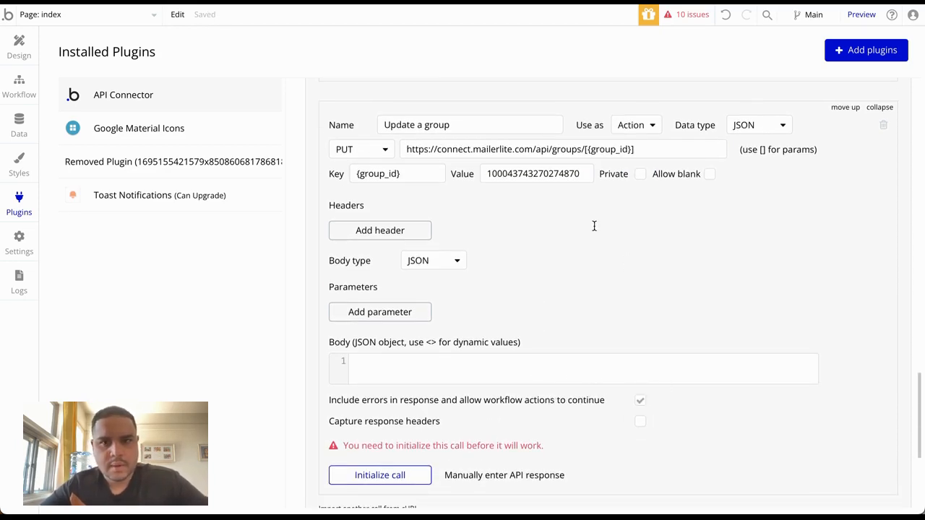
scroll(608, 263, up, 3)
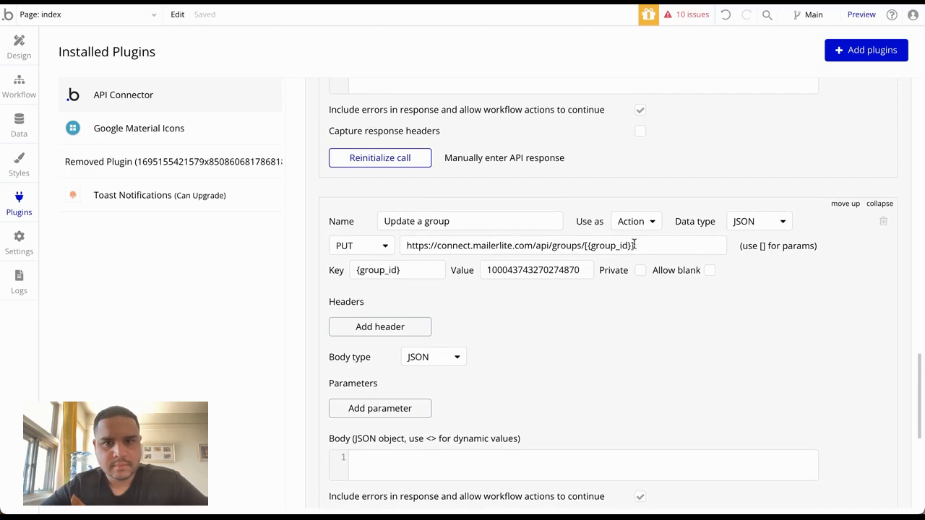
click(588, 245)
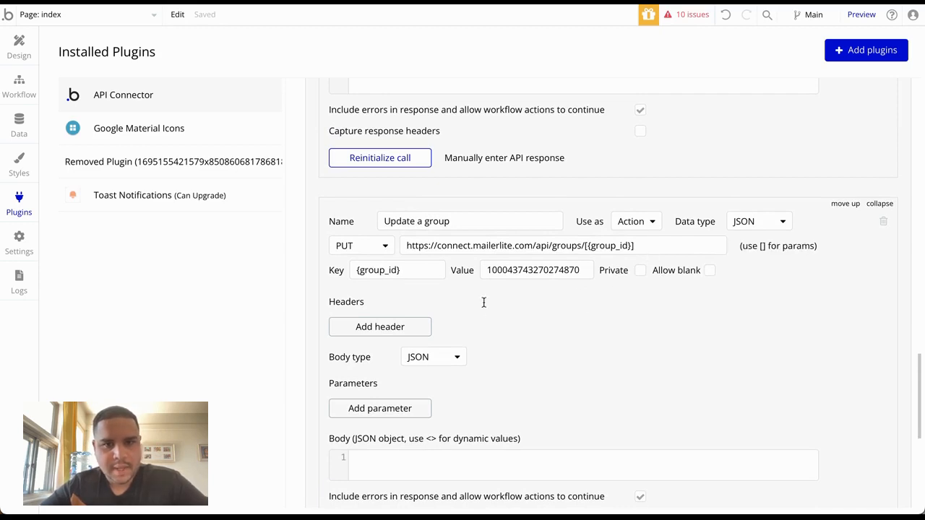
scroll(566, 386, down, 5)
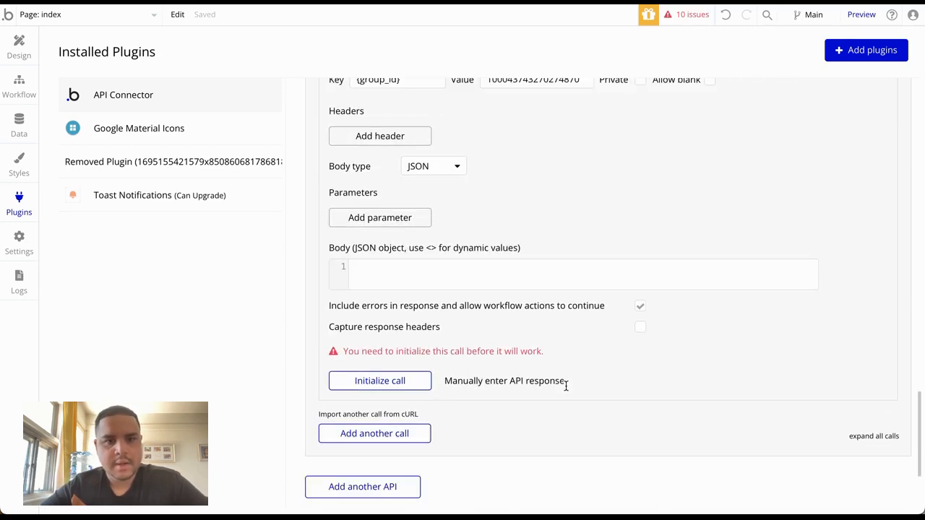
scroll(474, 162, up, 3)
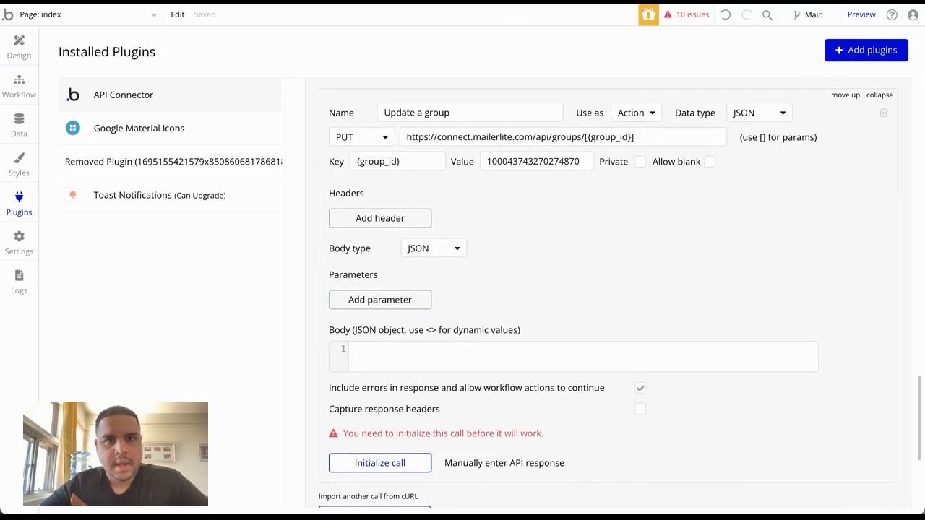
- Copy the required parameter name from the MailerLite docs and add it as the key of a new Update a group parameter
key(ctrl+Tab)
scroll(448, 275, down, 1)
click(260, 249)
double_click(260, 249)
key(ctrl+c)
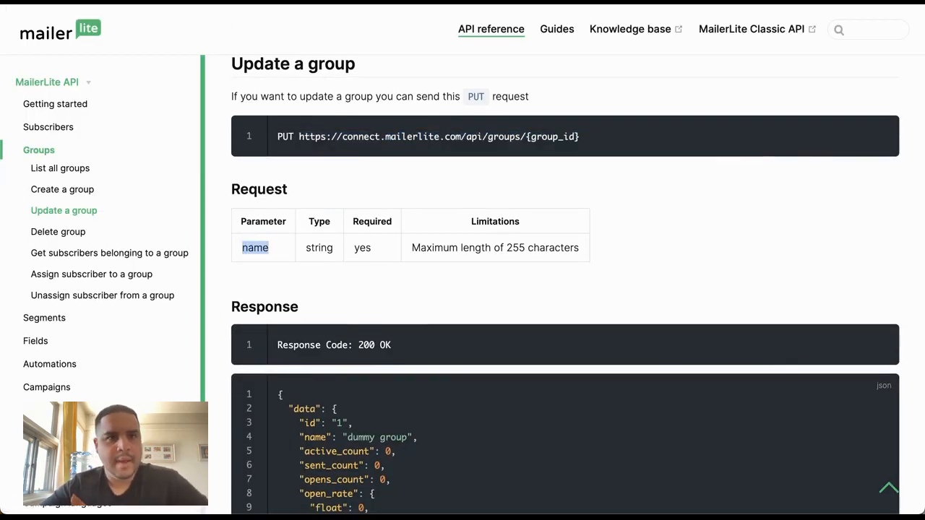
key(ctrl+Tab)
click(385, 303)
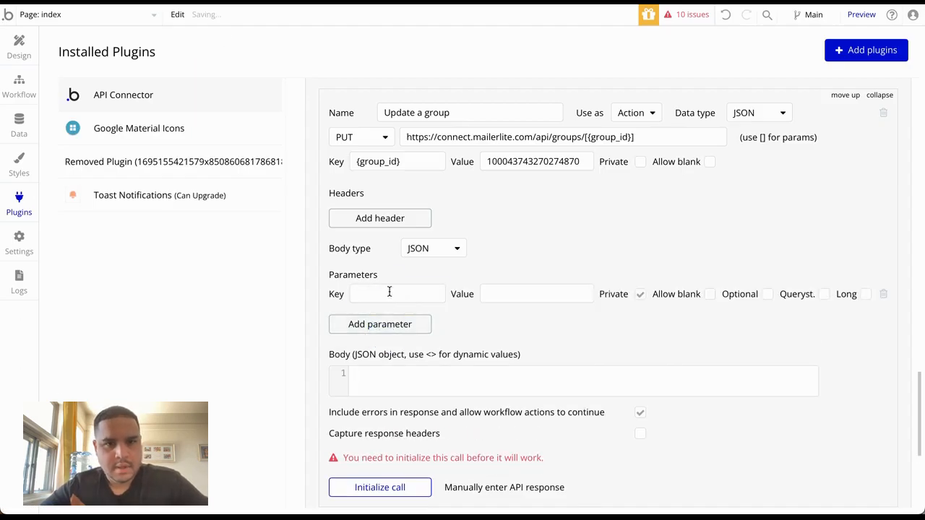
click(388, 292)
key(ctrl+v)
- Set the name parameter's value to Demo 2023 09 22 and make it non-private
click(522, 301)
text(Demo)
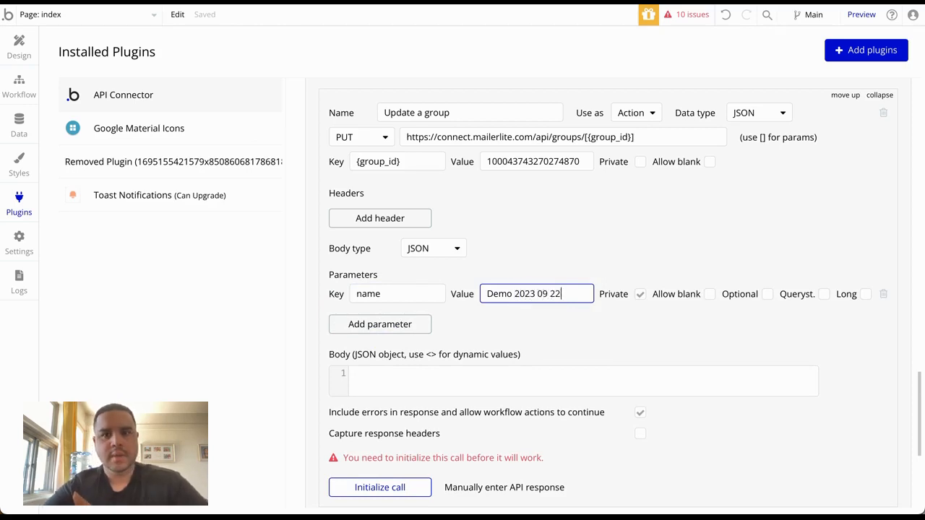
click(640, 294)
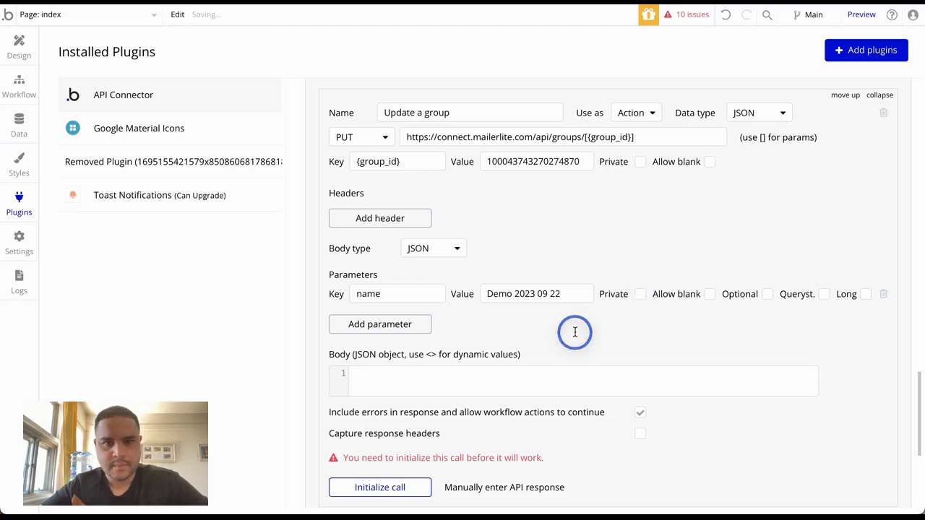
- Switch to MailerLite, refresh the Developer API page, and check the Groups list for Demo Template 2023
scroll(516, 246, down, 1)
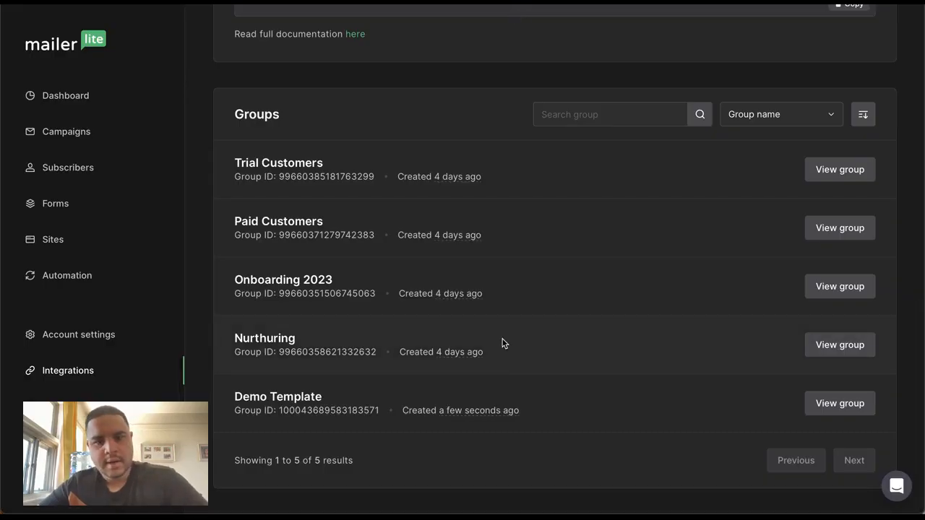
key(F5)
scroll(504, 344, down, 5)
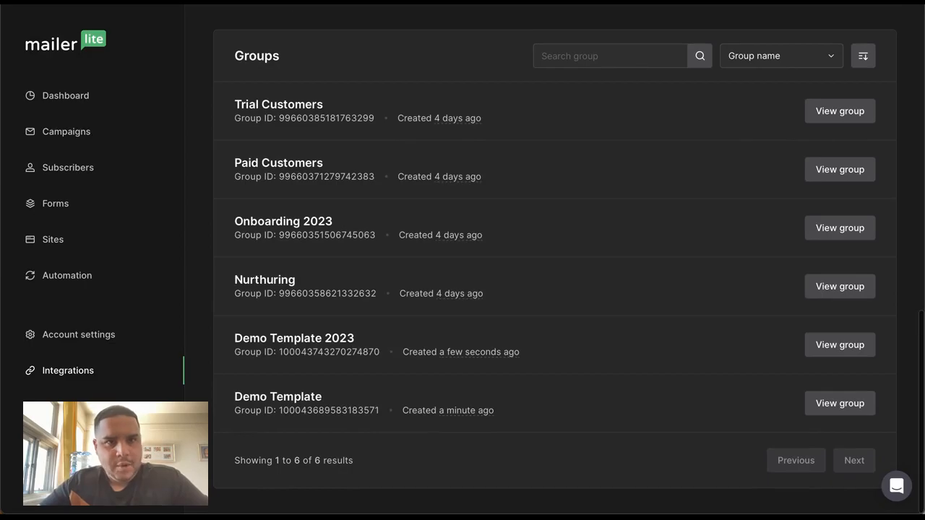
- Return to Bubble and initialize the Update a group call
click(278, 1)
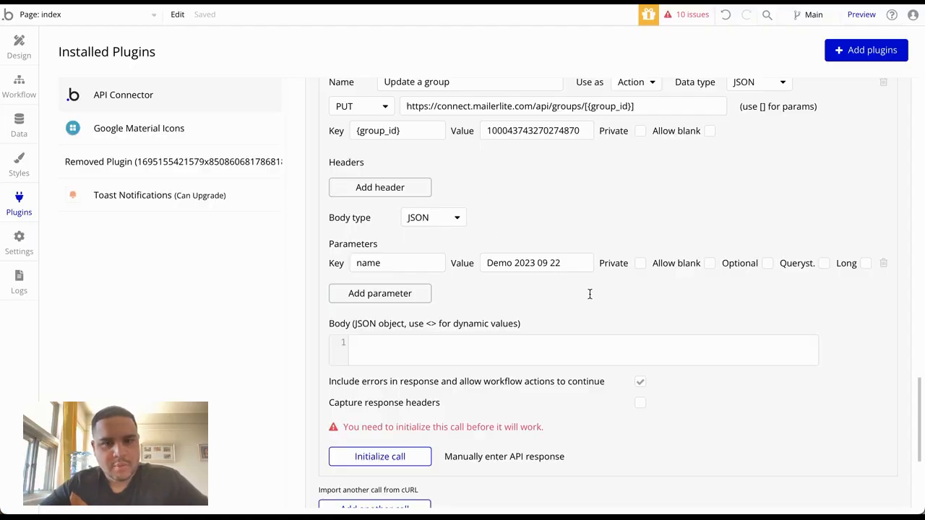
scroll(530, 329, down, 5)
click(398, 267)
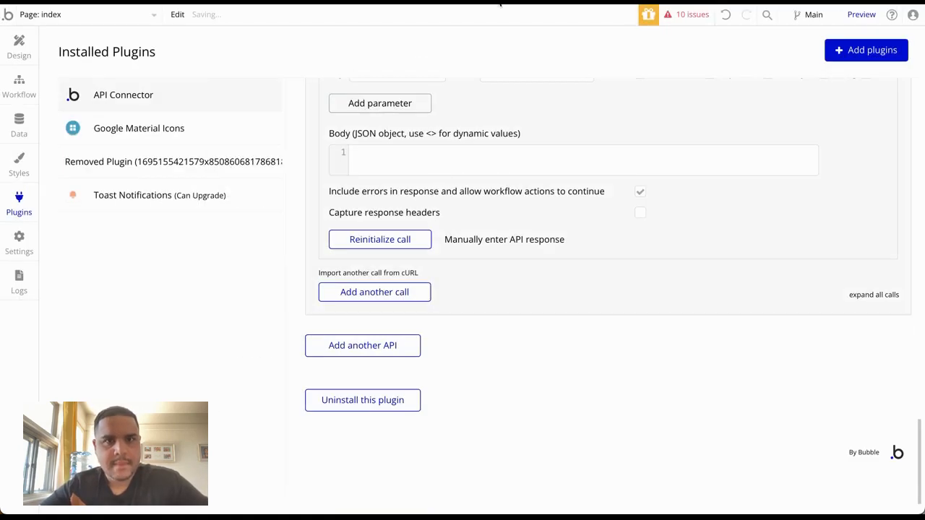
- Refresh MailerLite's Developer API page and check the Groups list for the new name Demo 2023 09 22
click(499, 2)
key(F5)
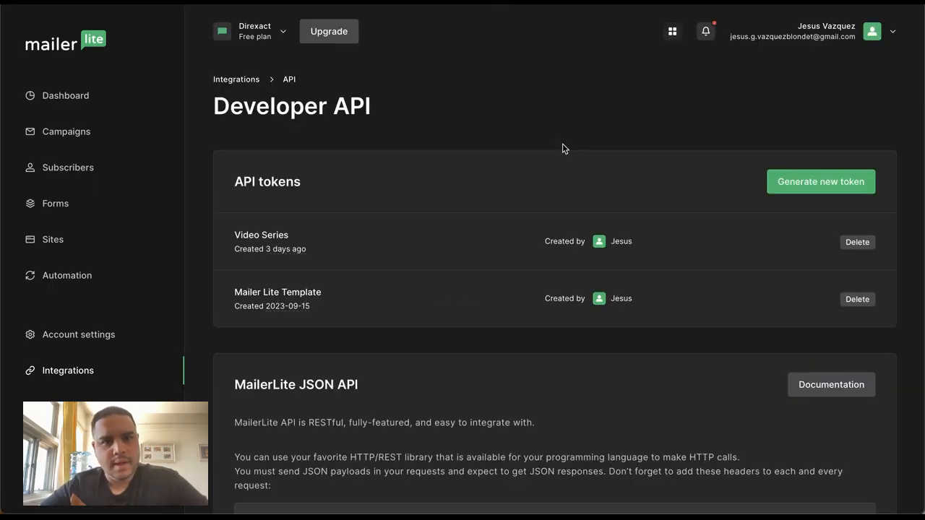
scroll(562, 145, down, 10)
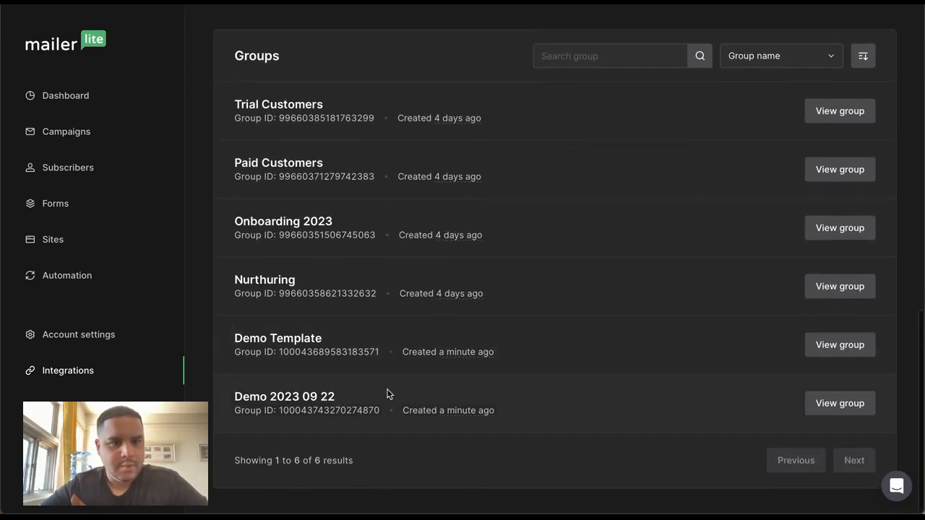
- Switch to the MailerLite API docs, open the Delete group section and select its heading for copying
key(ctrl+Tab)
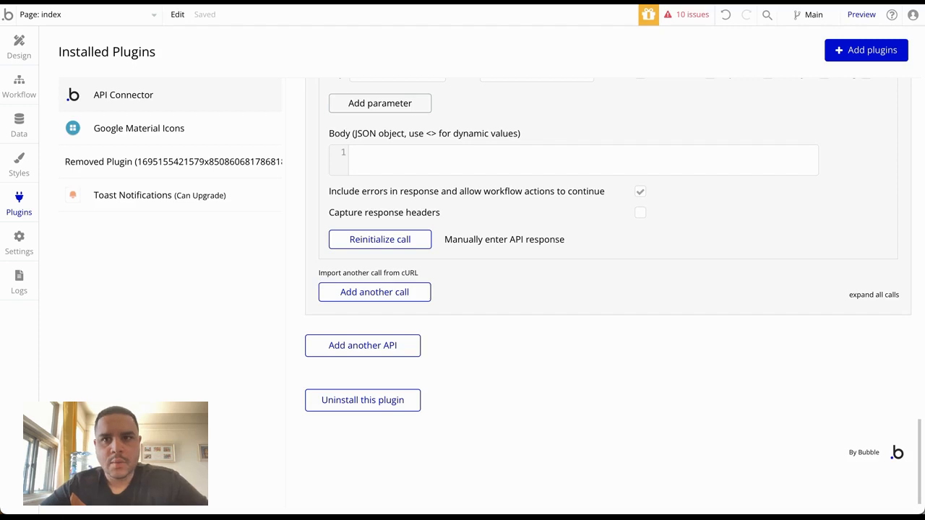
key(ctrl+shift+Tab)
click(59, 236)
drag(333, 75, 236, 76)
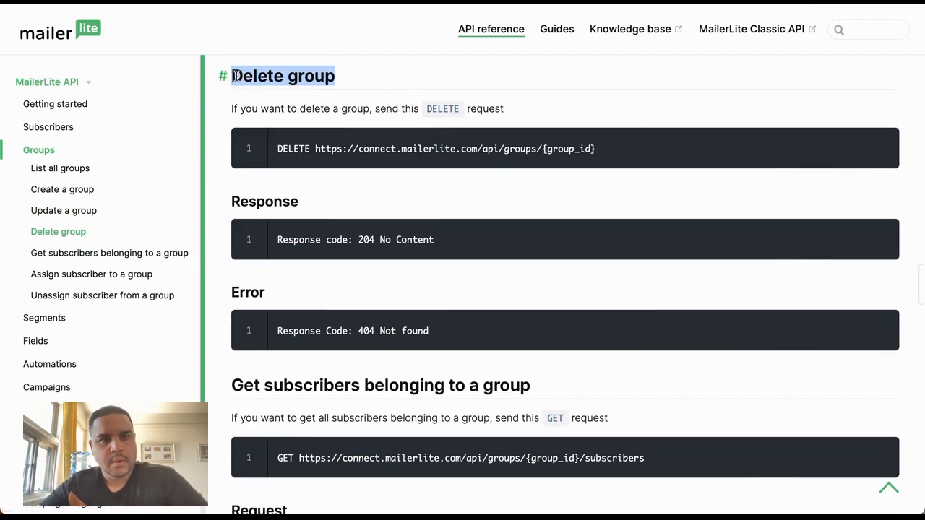
- Return to Bubble, add another API call and name it Delete group
key(ctrl+Tab)
click(384, 291)
scroll(468, 421, down, 8)
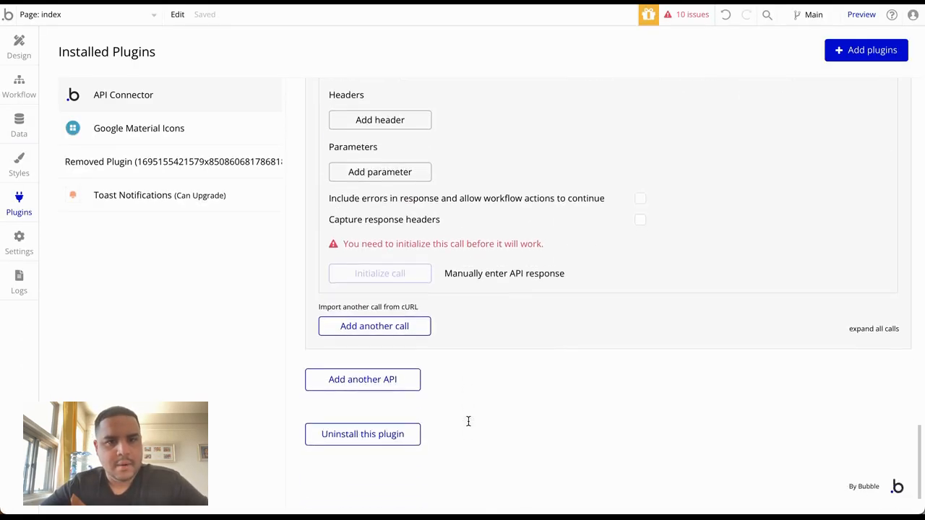
scroll(448, 308, up, 3)
triple_click(449, 238)
text(Delete group)
- Set the Delete group call to be used as an Action with data type Text
click(639, 244)
click(635, 289)
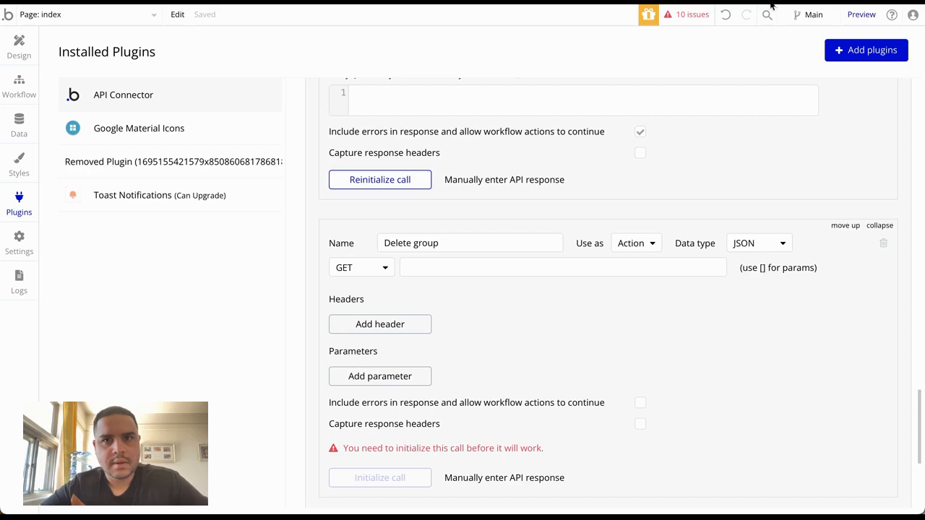
click(759, 243)
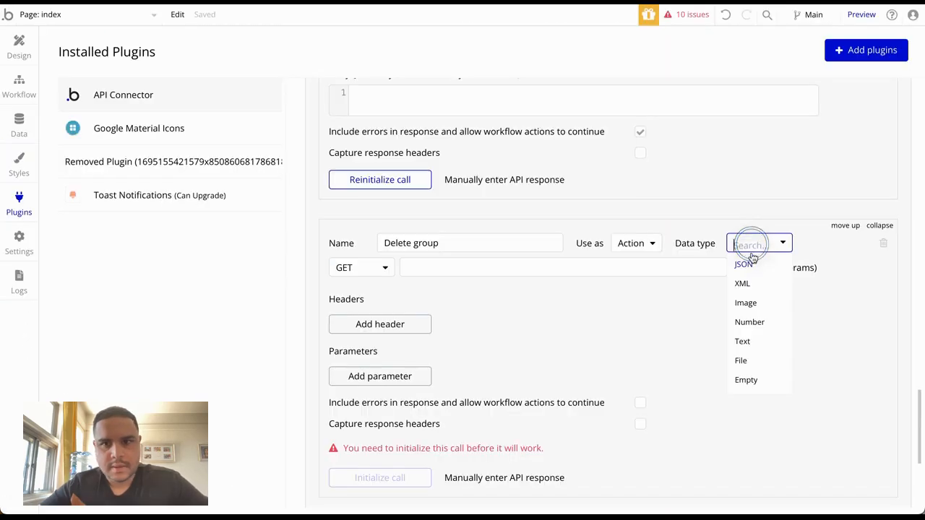
click(745, 342)
click(509, 266)
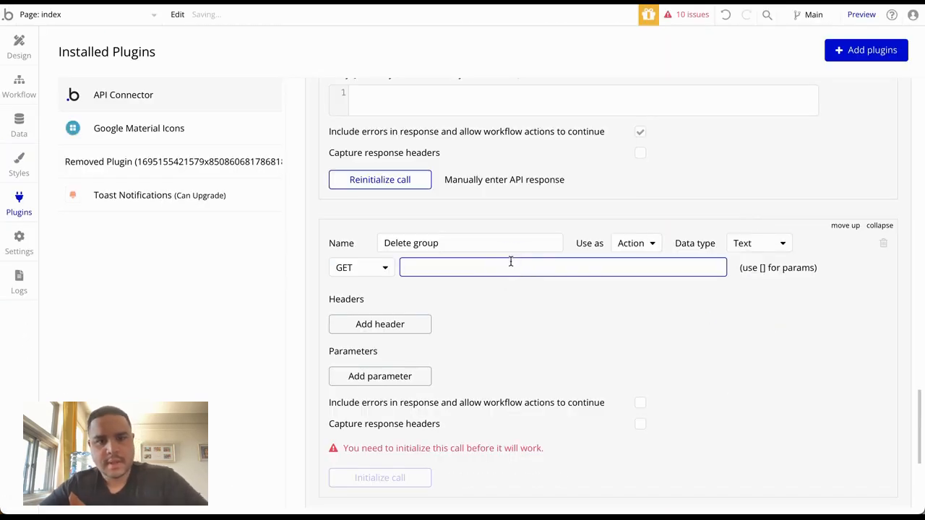
text(https://connect.mailerlite.com/api/groups/{group_id})
click(351, 266)
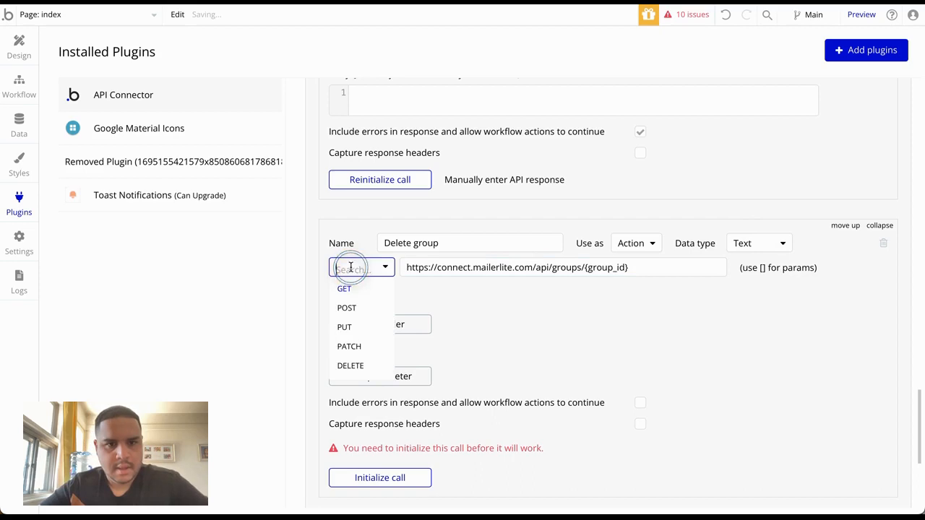
click(353, 365)
click(584, 268)
text([)
click(642, 266)
text(])
click(654, 326)
scroll(510, 215, up, 4)
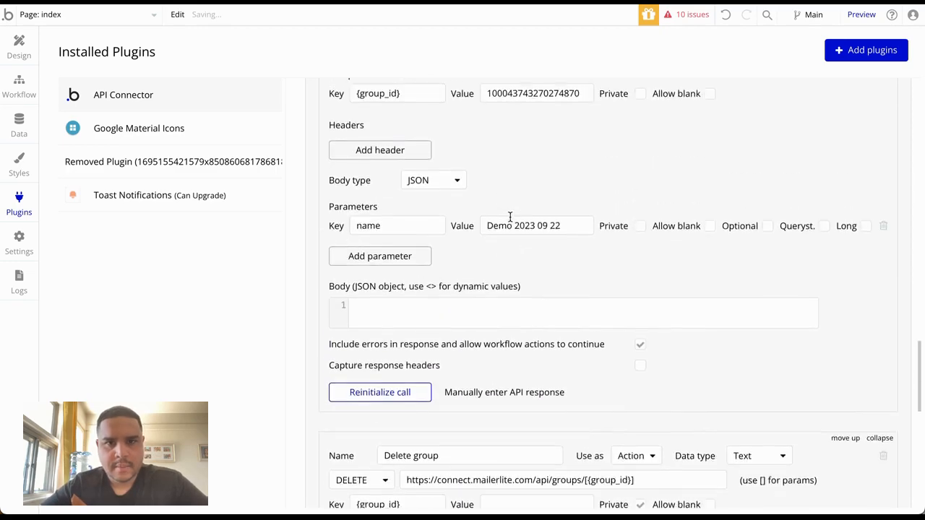
double_click(536, 132)
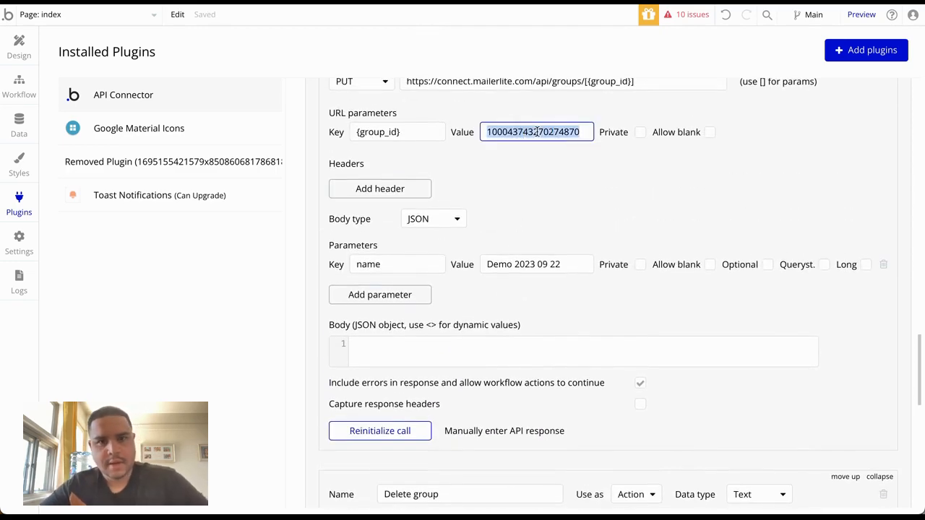
scroll(371, 411, down, 7)
click(373, 408)
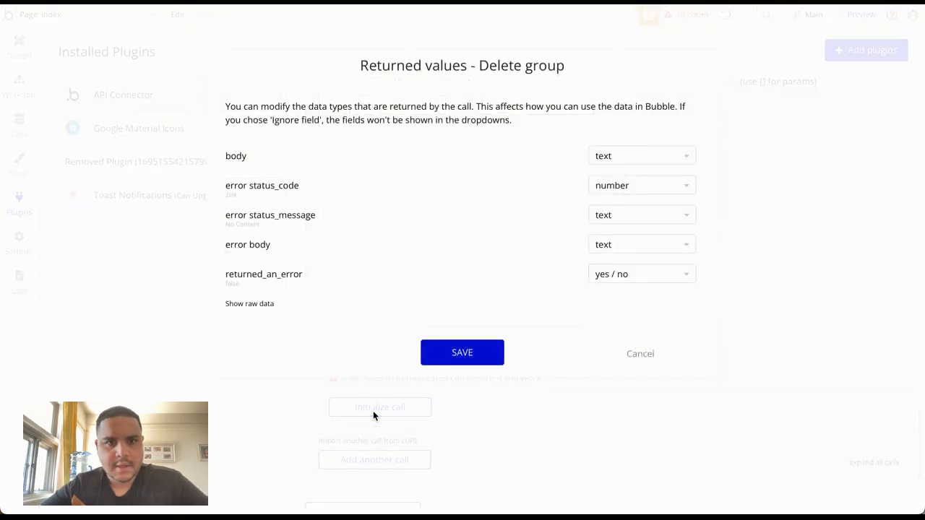
click(462, 353)
- Switch to MailerLite, refresh the page and check the Groups list for the deletion of Demo 2023 09 22
key(ctrl+Tab)
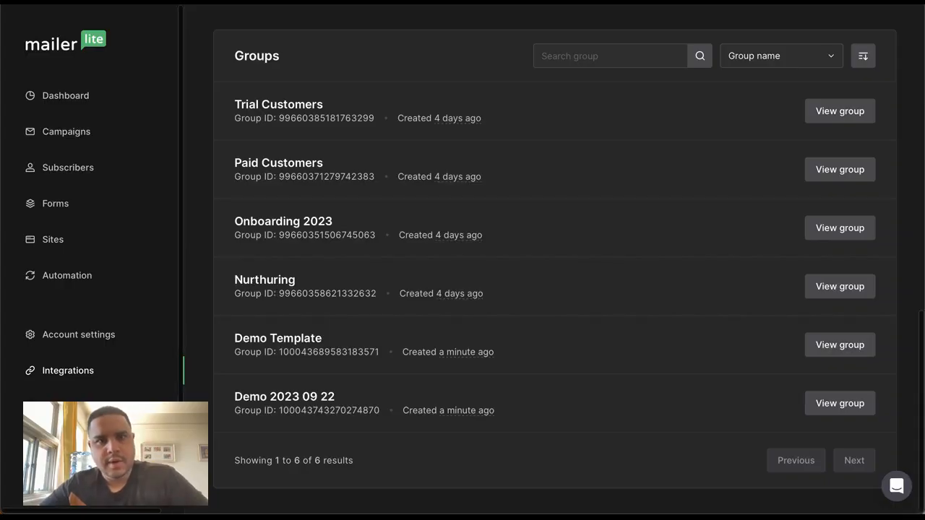
key(F5)
scroll(680, 189, down, 5)
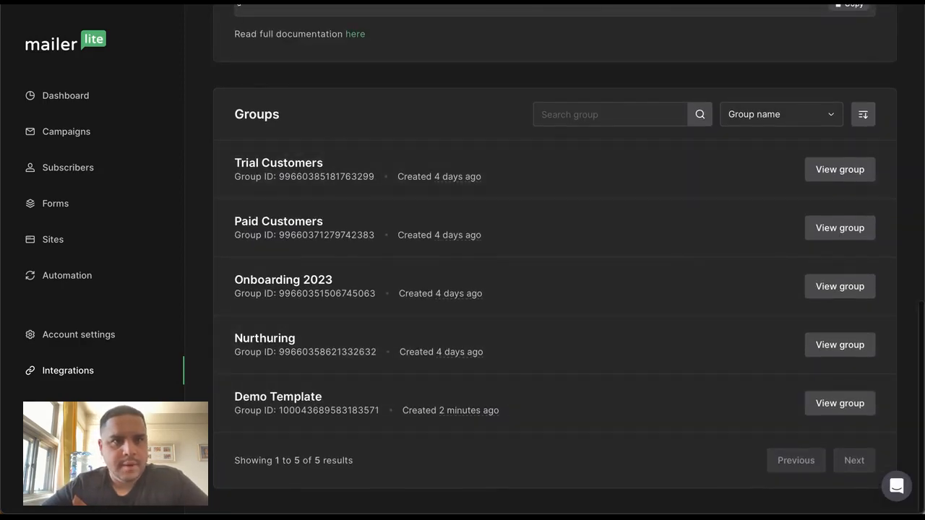
- Switch to the API docs, open Get subscribers belonging to a group and select its heading for copying
click(235, 1)
click(289, 0)
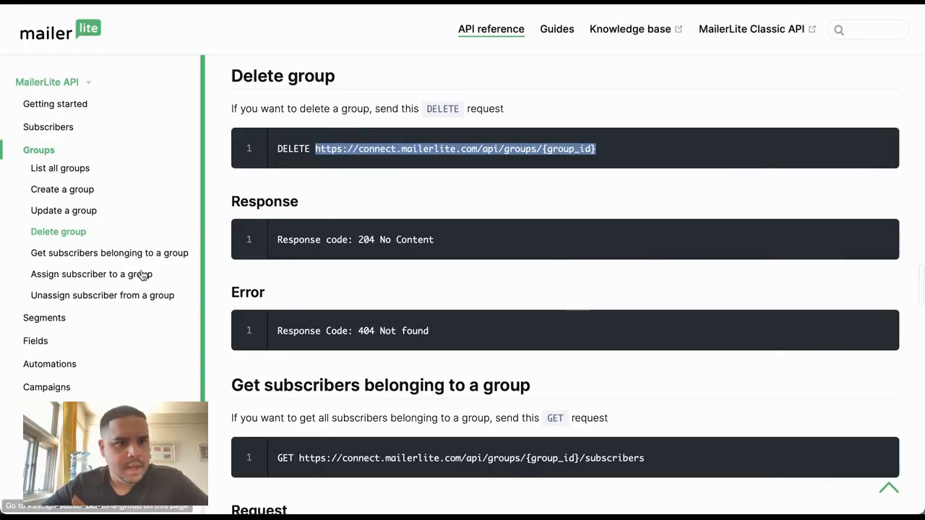
click(120, 257)
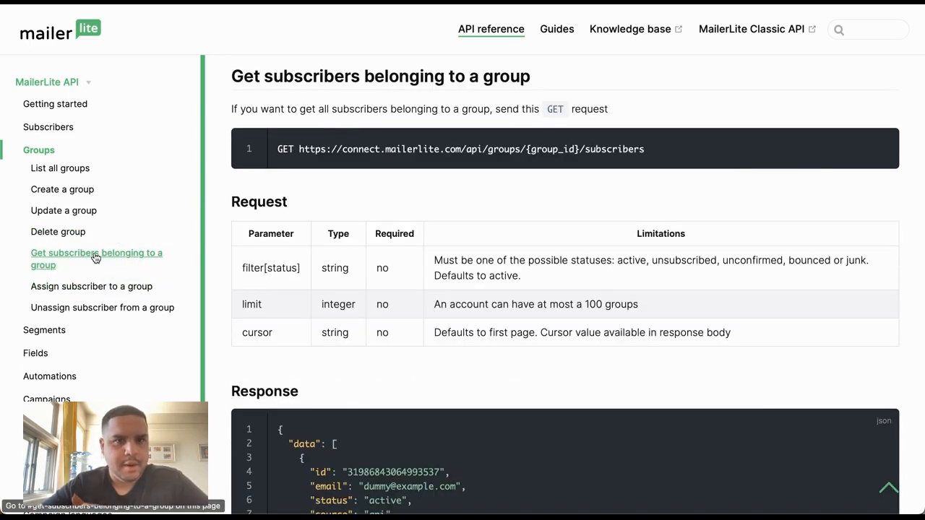
drag(534, 82, 236, 76)
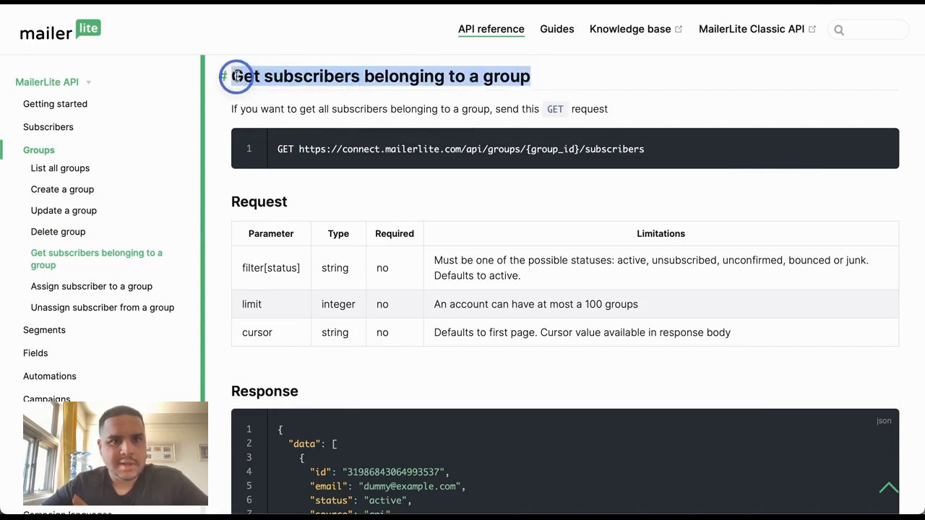
- Return to Bubble and add another API call below Delete group
click(289, 1)
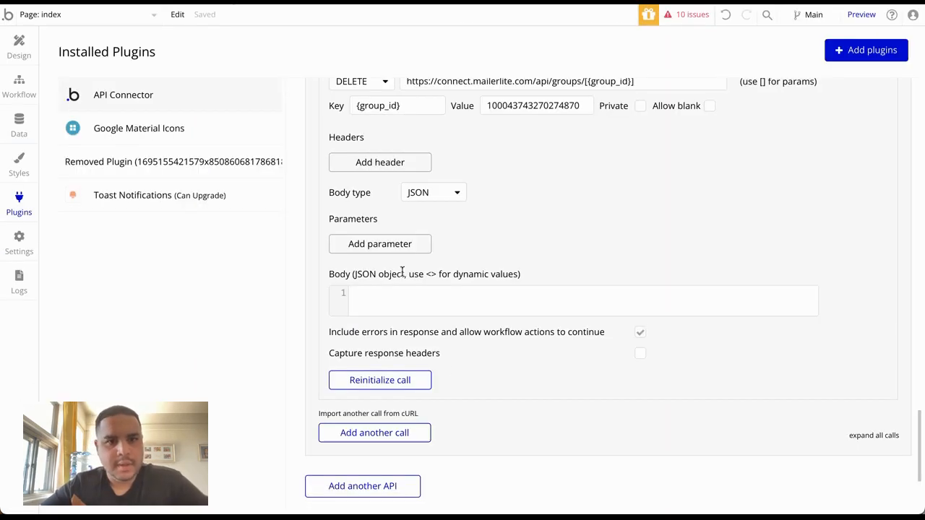
click(392, 432)
scroll(392, 428, down, 15)
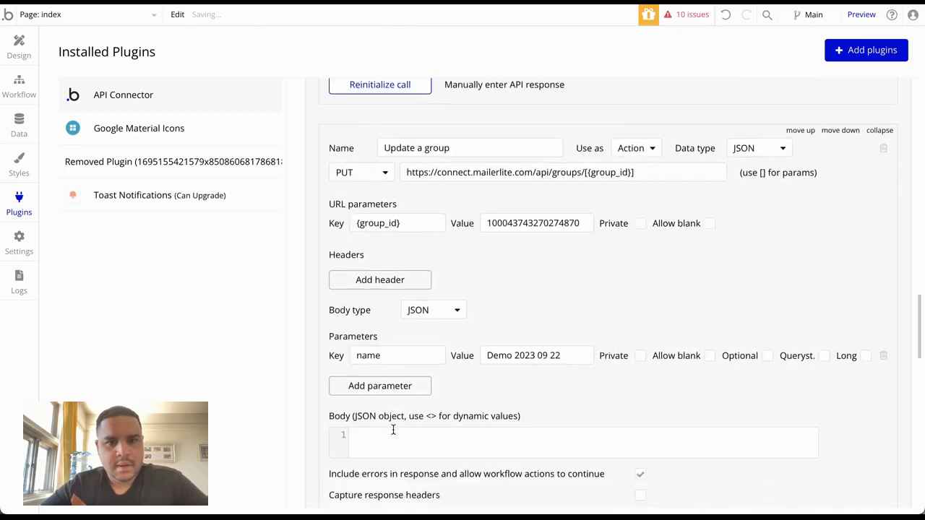
- Collapse the Delete group, Update a group, Create a group and List all groups calls
scroll(821, 181, up, 10)
click(879, 428)
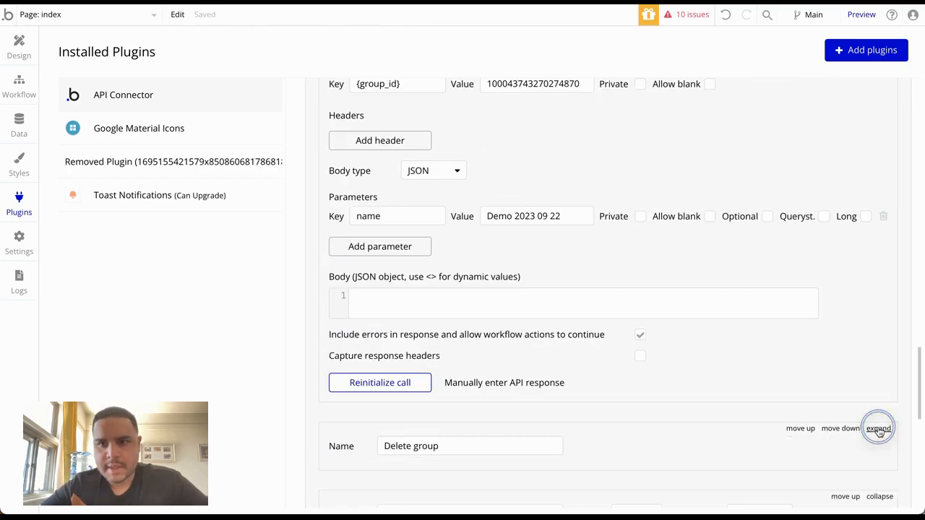
scroll(854, 147, up, 2)
click(879, 161)
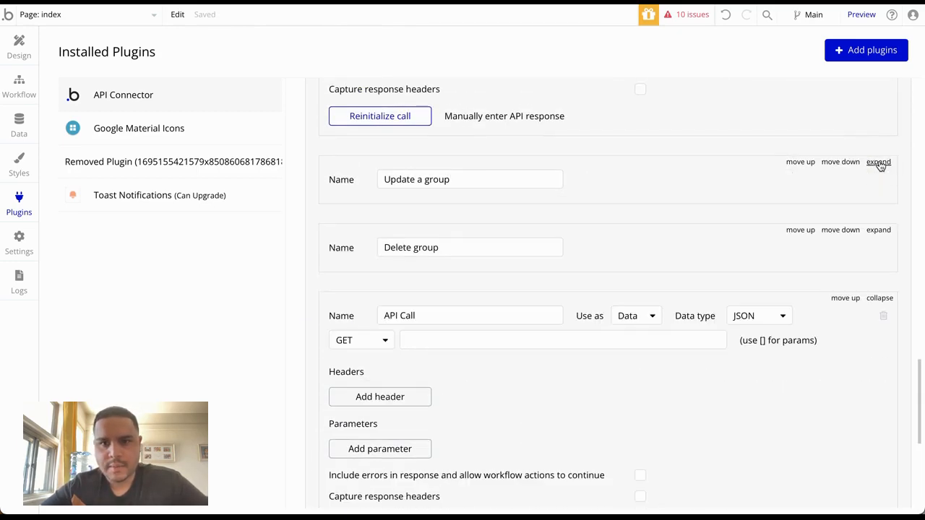
scroll(758, 181, up, 3)
scroll(867, 137, up, 2)
click(879, 123)
scroll(758, 161, up, 3)
scroll(758, 162, down, 7)
scroll(465, 128, up, 2)
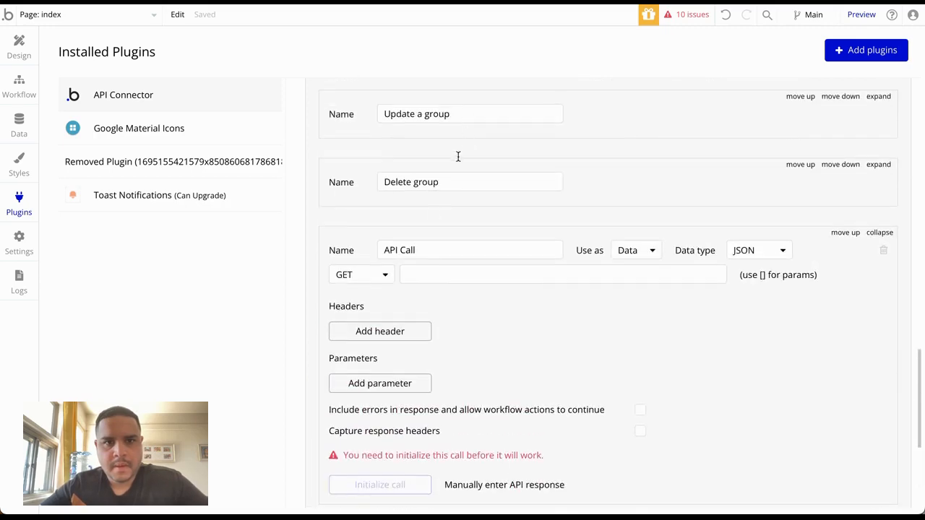
- Name the new API call Get subscribers belonging to a group
click(422, 250)
key(ctrl+a)
text(Get subscribers belonging to a group)
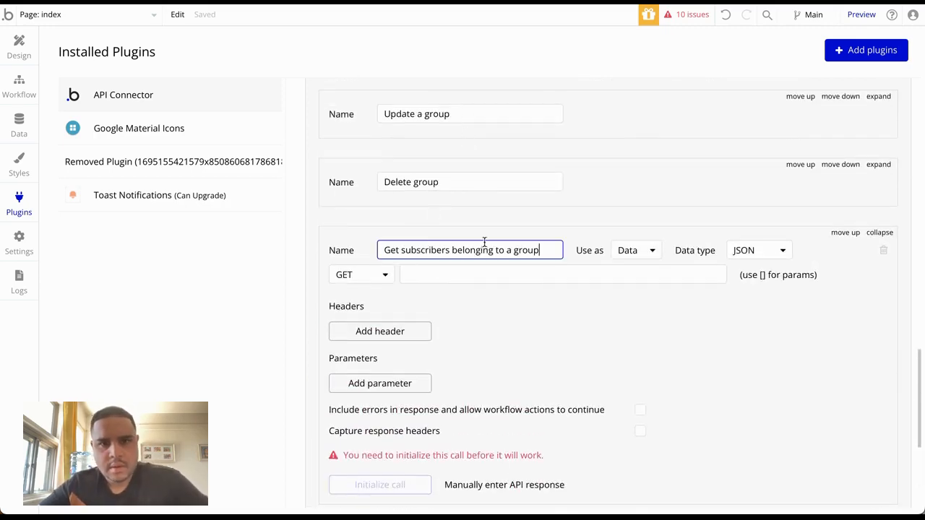
key(ctrl+Tab)
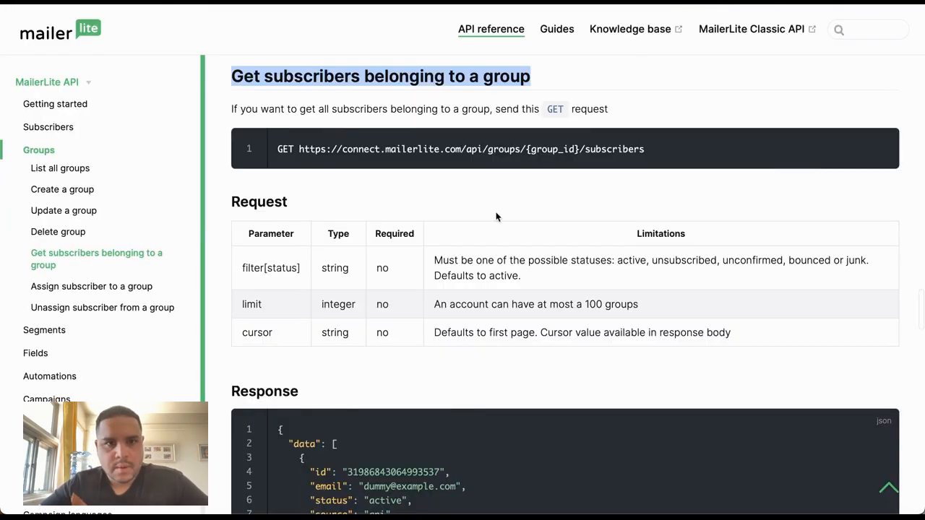
drag(299, 148, 653, 155)
key(ctrl+c)
key(ctrl+Tab)
click(510, 275)
key(ctrl+v)
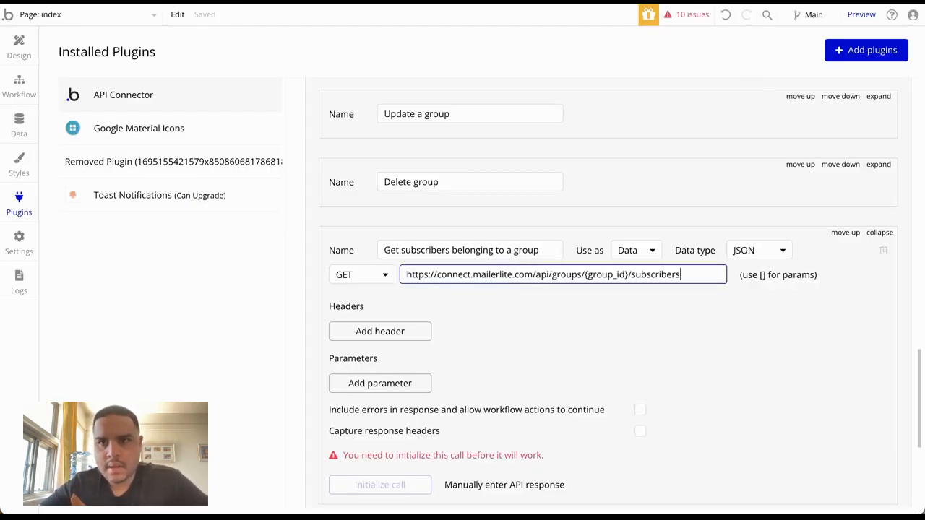
- Recheck the docs' request type, keep the call used as Data, and include errors in its response so workflow actions continue
key(ctrl+Tab)
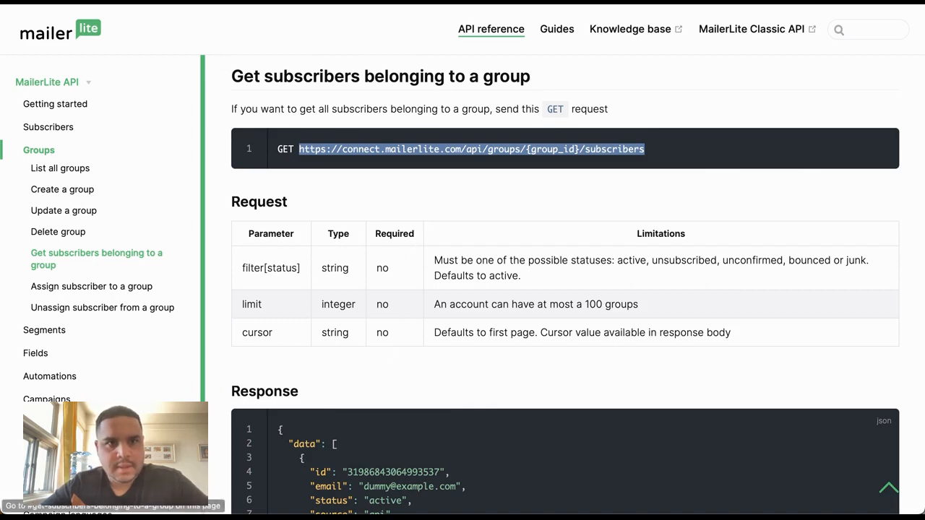
key(ctrl+Tab)
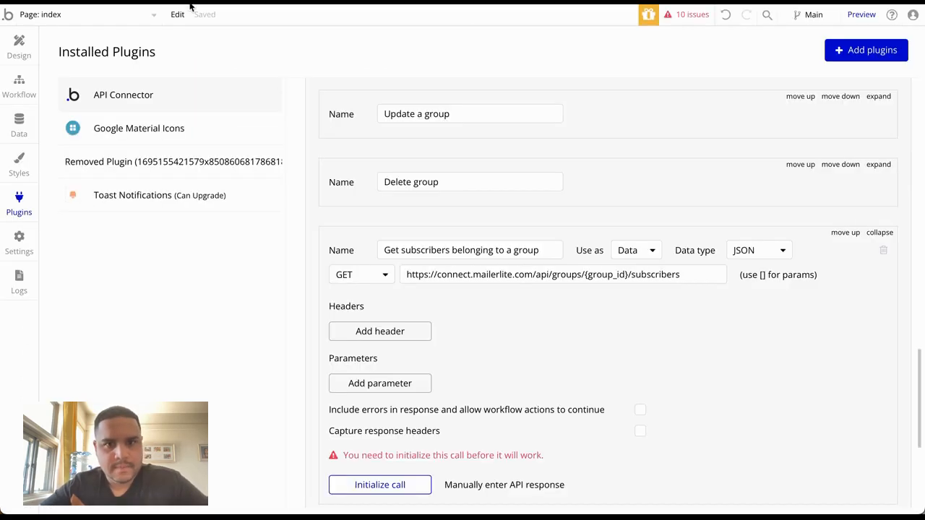
click(655, 251)
click(653, 248)
scroll(555, 338, down, 1)
click(641, 375)
- Wrap {group_id} in square brackets in the subscribers URL and make the resulting parameter non-private
click(583, 242)
text(/)
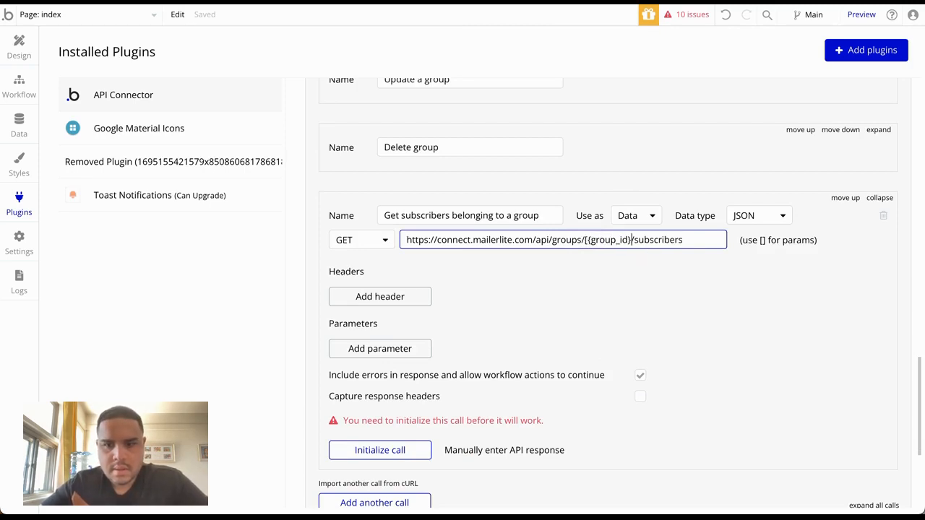
text(])
click(708, 299)
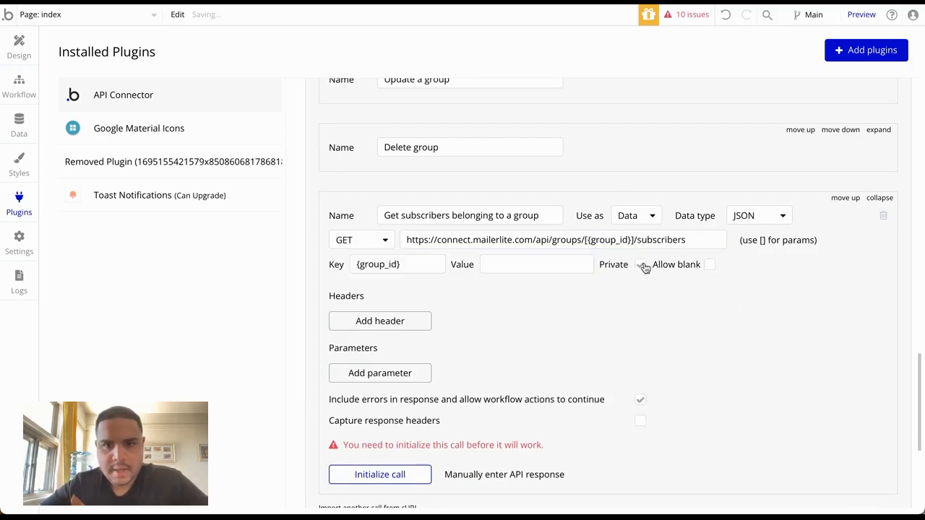
click(640, 267)
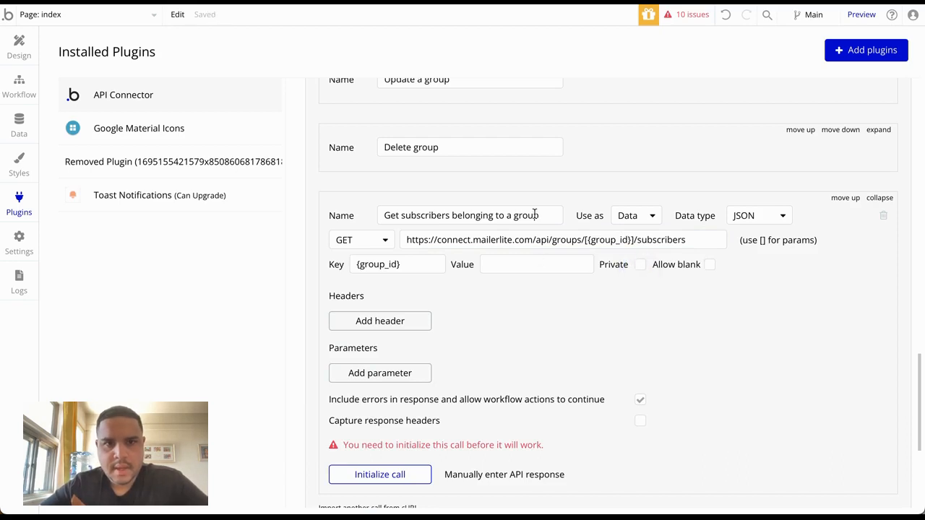
scroll(535, 214, up, 1)
scroll(534, 214, up, 5)
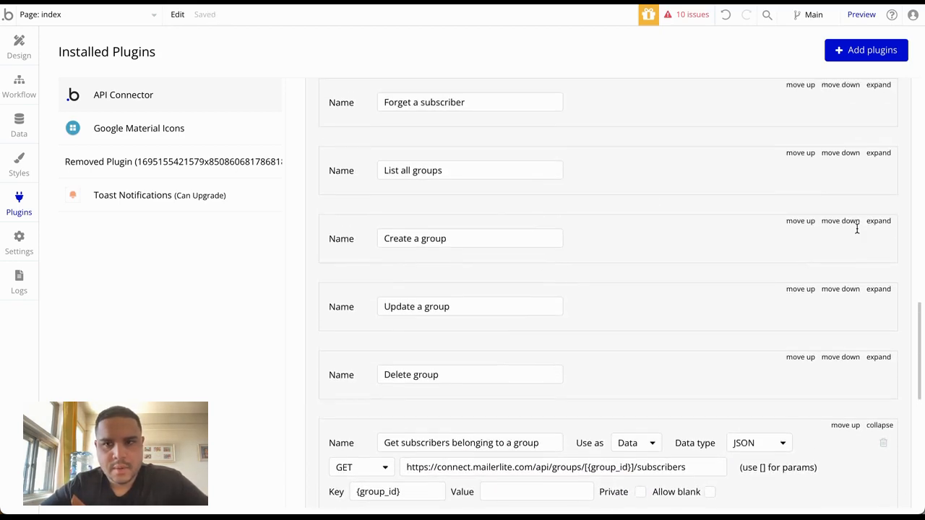
click(545, 2)
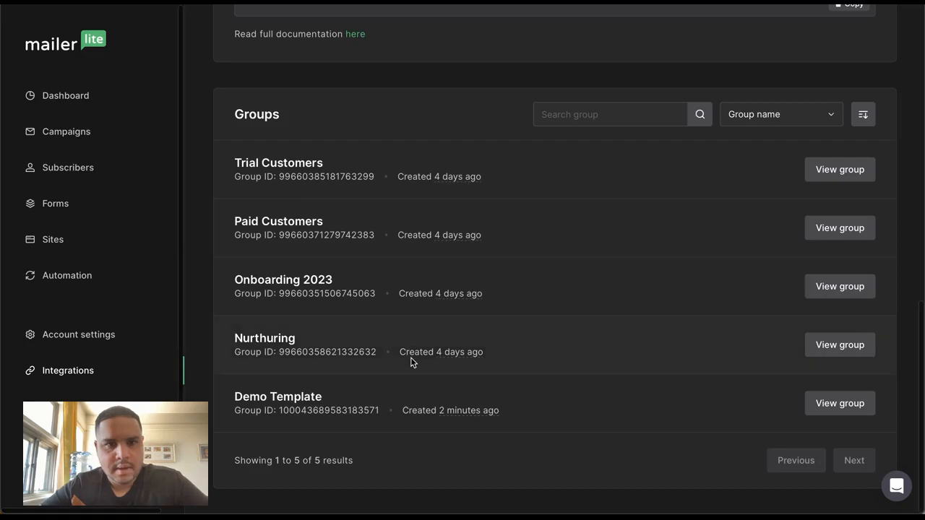
double_click(308, 291)
key(ctrl+c)
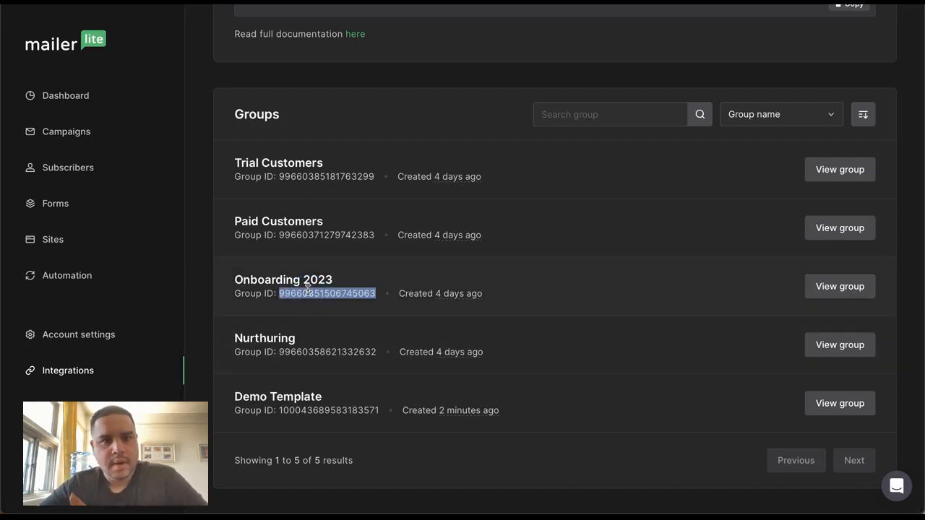
click(164, 3)
scroll(449, 397, down, 5)
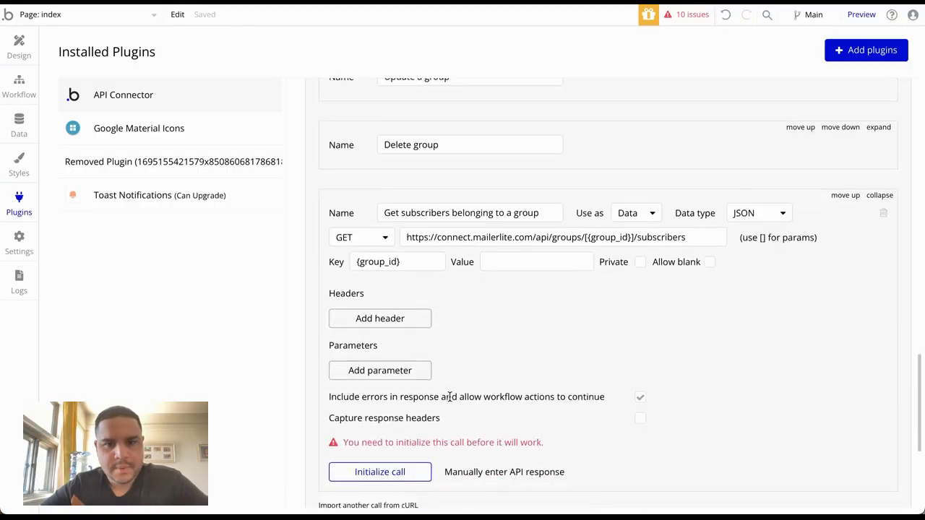
click(518, 217)
key(ctrl+v)
click(533, 298)
- Initialize the Get subscribers belonging to a group call, review its returned error fields and save the returned values
scroll(534, 302, down, 2)
click(375, 306)
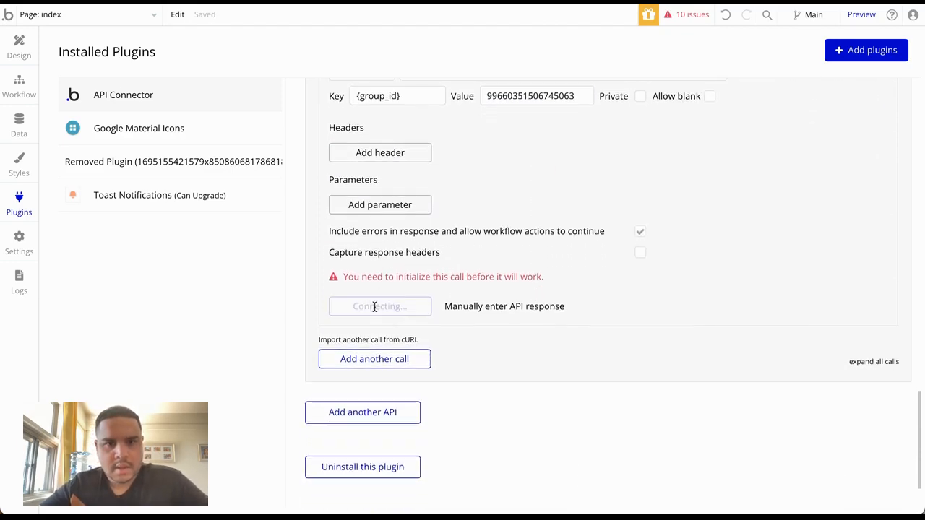
scroll(374, 312, down, 3)
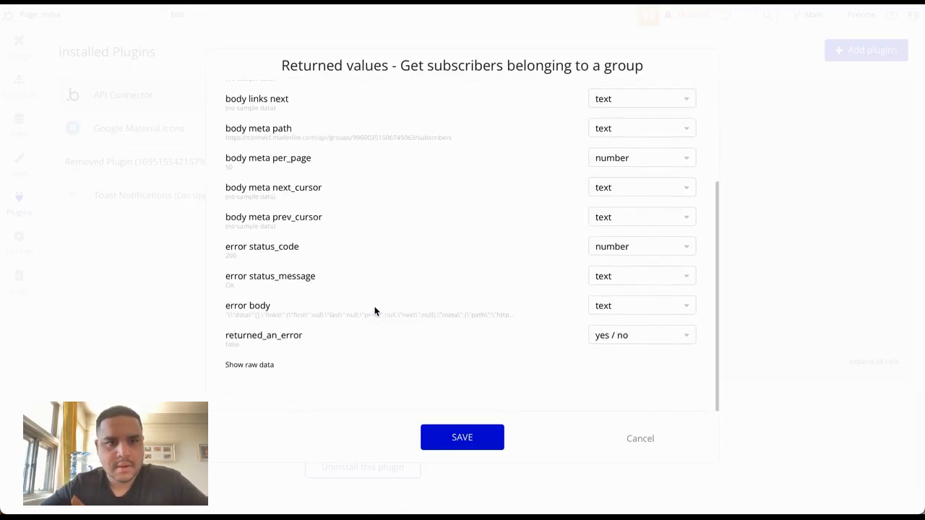
click(230, 279)
double_click(230, 278)
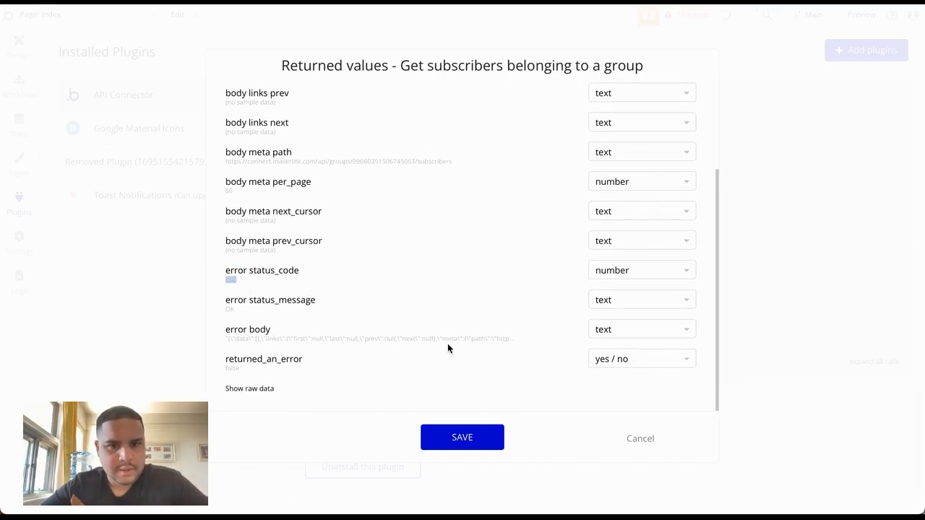
click(466, 445)
- Add another call named "Assign subscriber to a group", copying the title from the MailerLite API docs, and use it as an Action
click(388, 332)
key(ctrl+Tab)
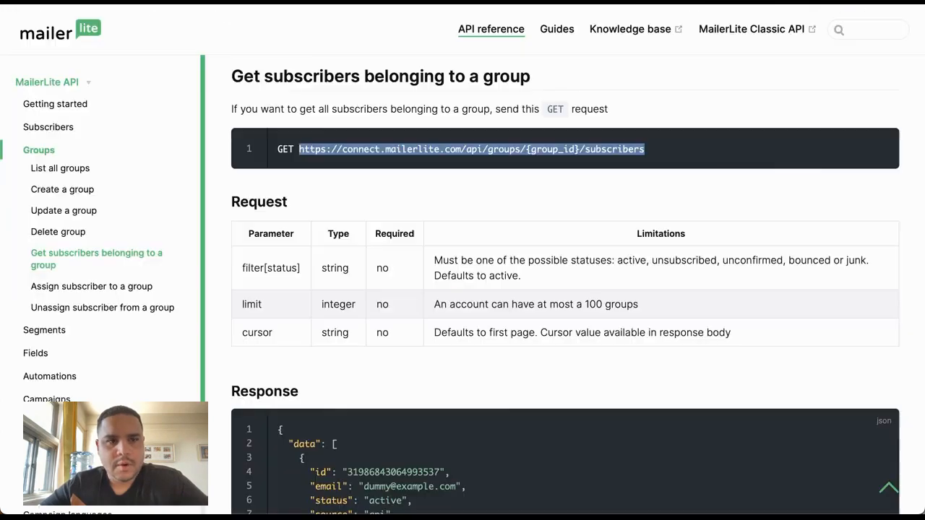
click(63, 289)
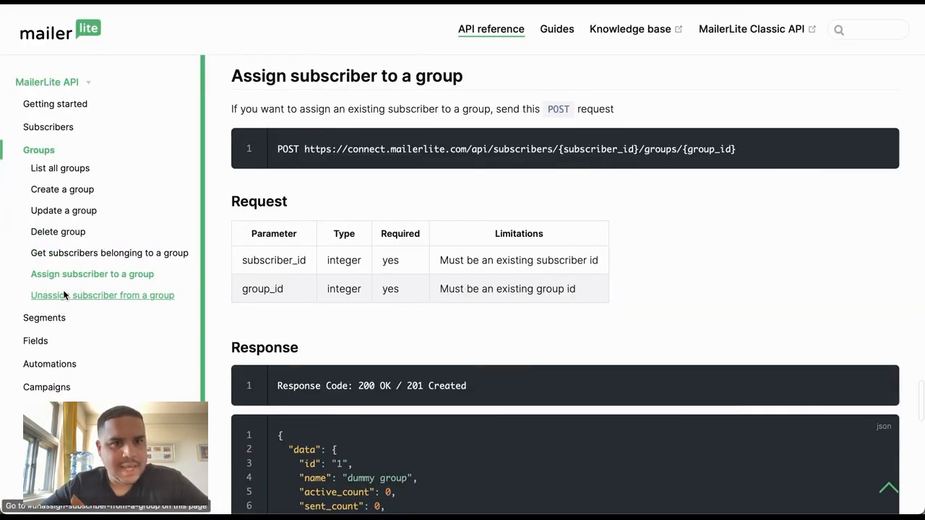
click(231, 77)
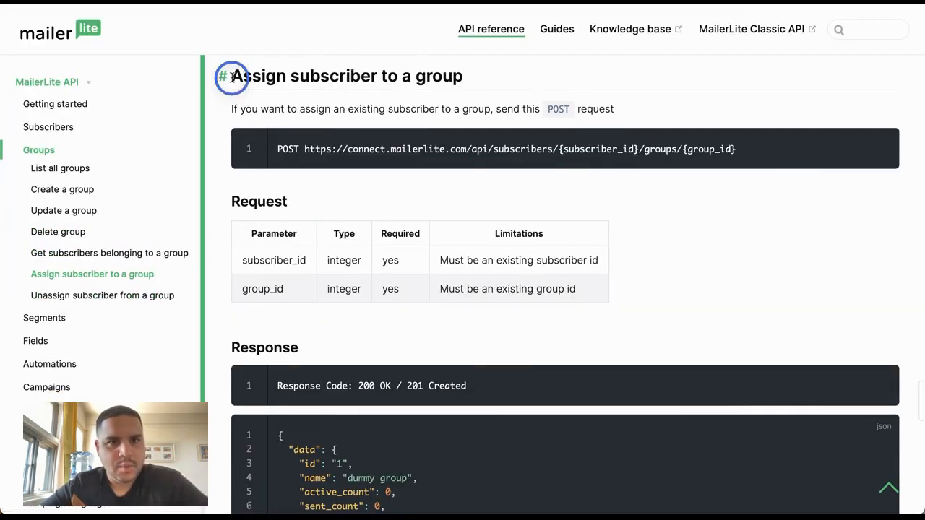
triple_click(500, 74)
key(ctrl+c)
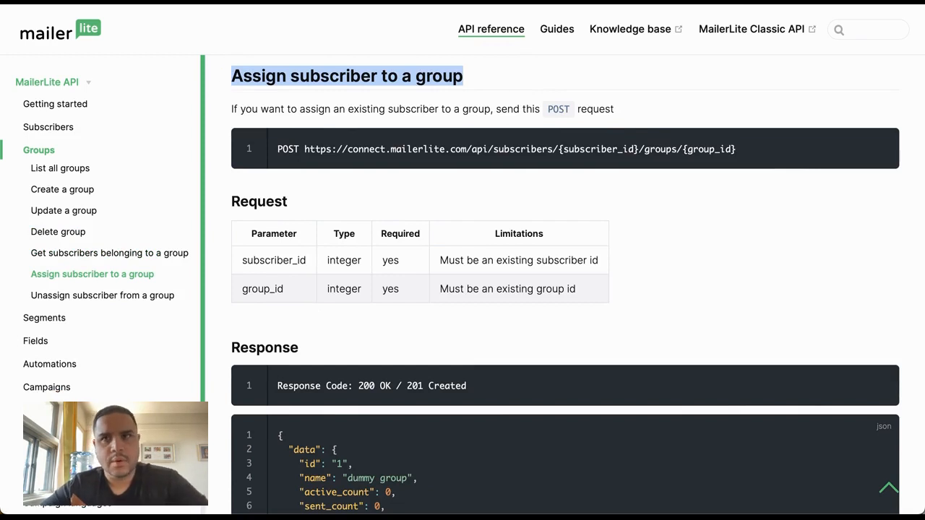
key(ctrl+Tab)
triple_click(465, 371)
key(ctrl+v)
click(643, 370)
click(640, 410)
key(ctrl+Tab)
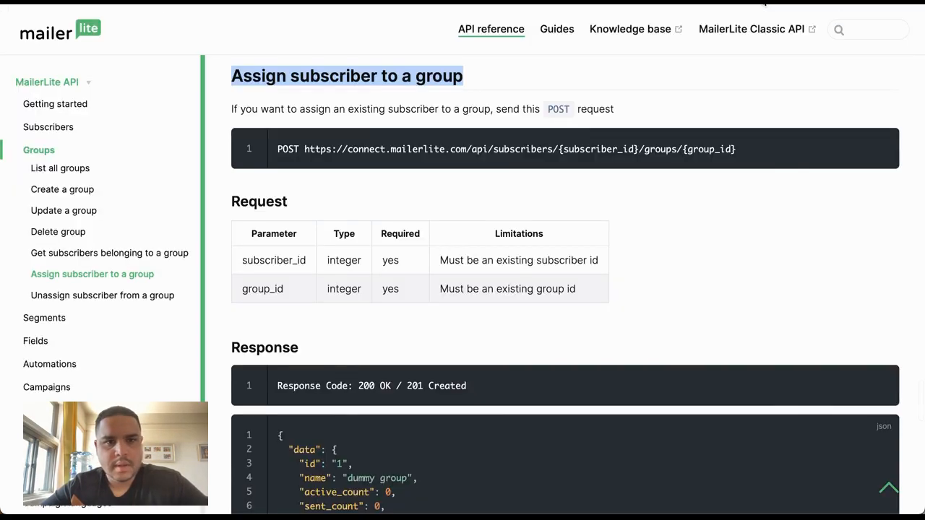
drag(307, 149, 800, 152)
key(ctrl+c)
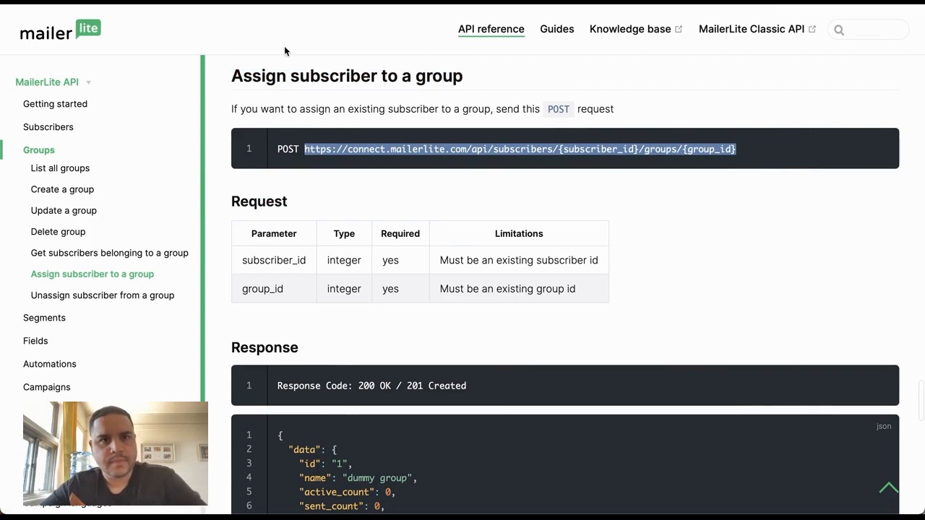
key(ctrl+shift+Tab)
click(475, 393)
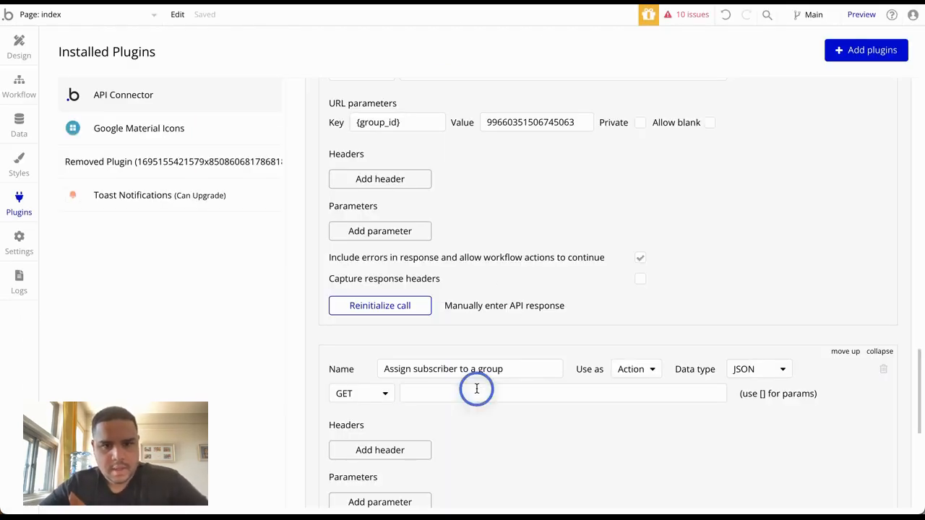
key(ctrl+v)
click(370, 394)
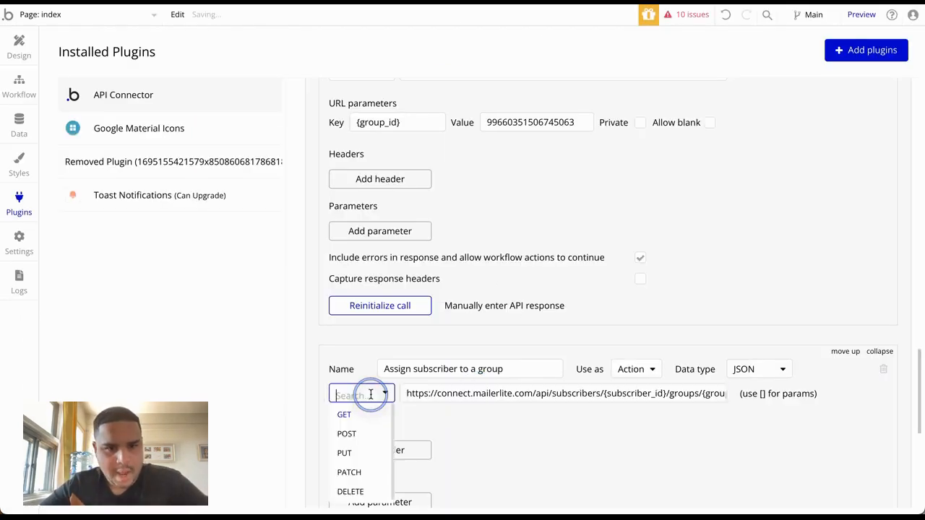
click(355, 436)
- Wrap {subscriber_id} and {group_id} in square brackets in the assign call's URL and make both resulting parameters non-private
click(604, 394)
text([)
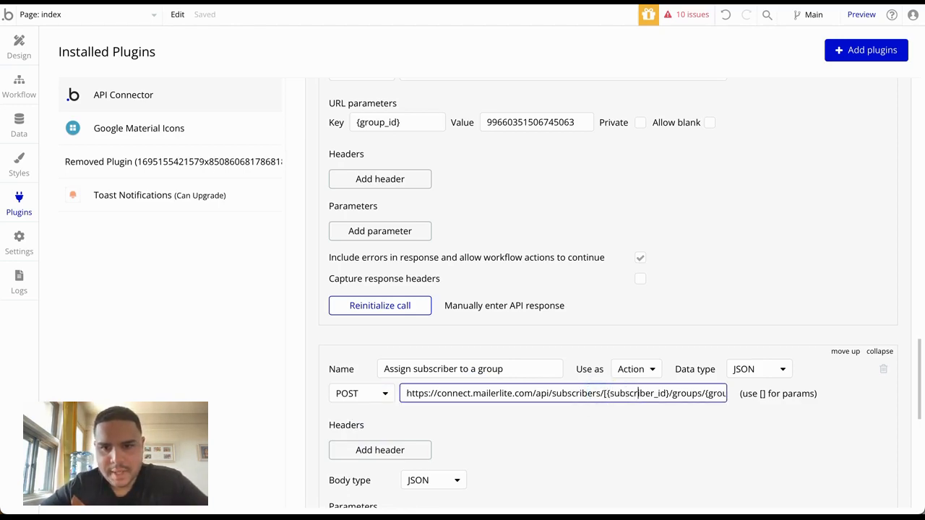
text(])
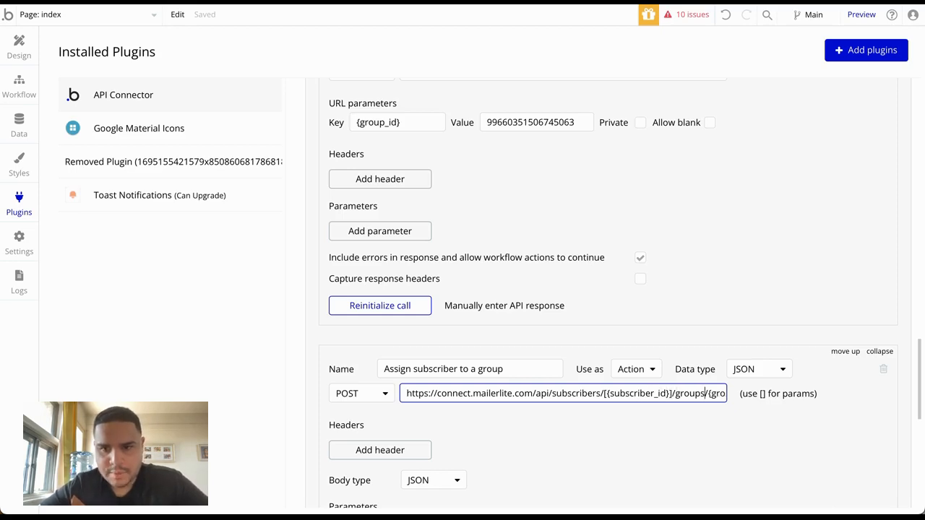
key(End)
text(])
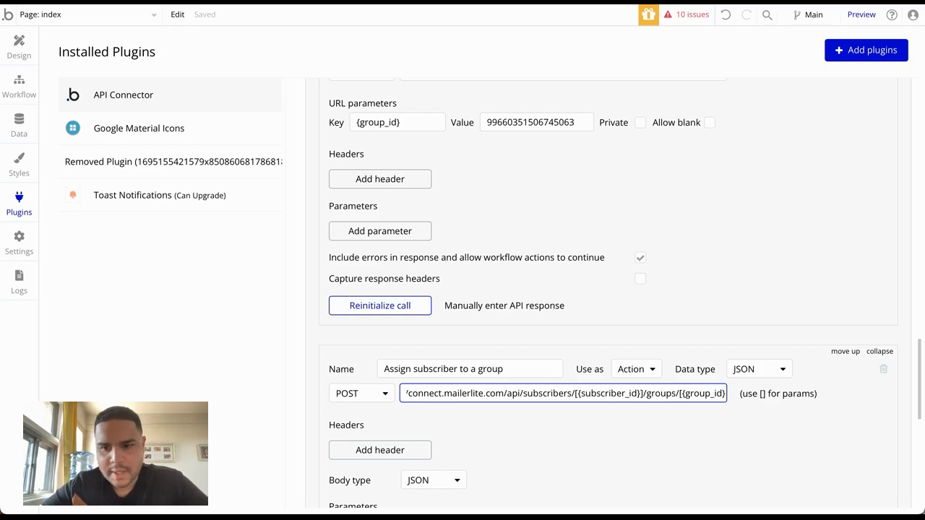
click(733, 471)
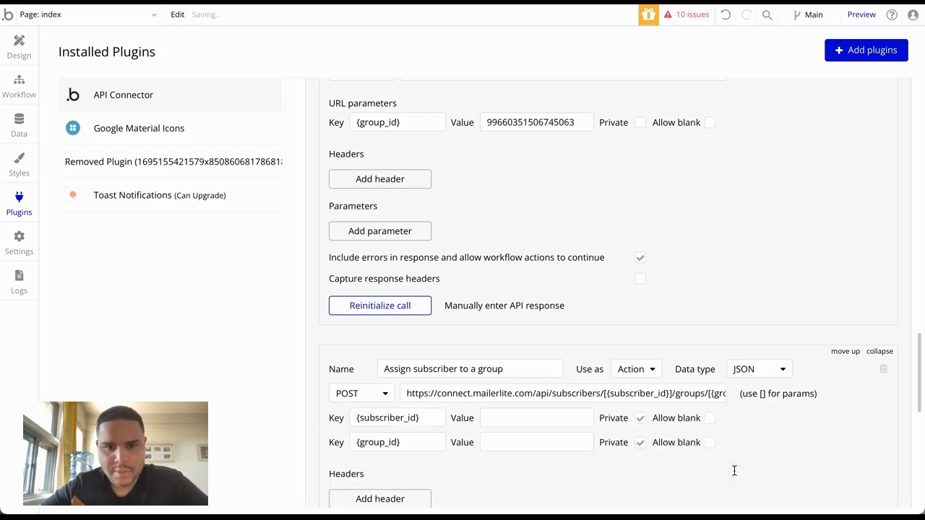
scroll(734, 470, down, 2)
click(640, 283)
click(640, 308)
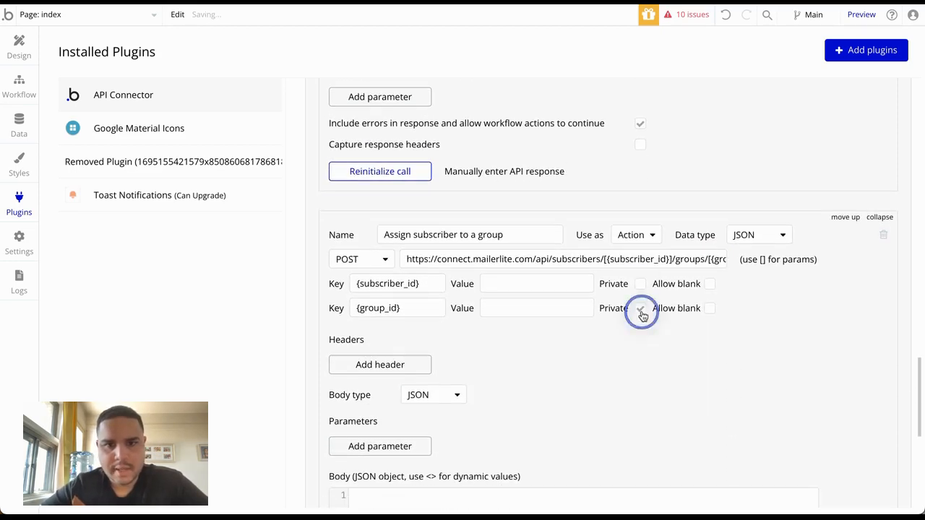
scroll(611, 385, up, 4)
double_click(555, 247)
scroll(527, 283, down, 5)
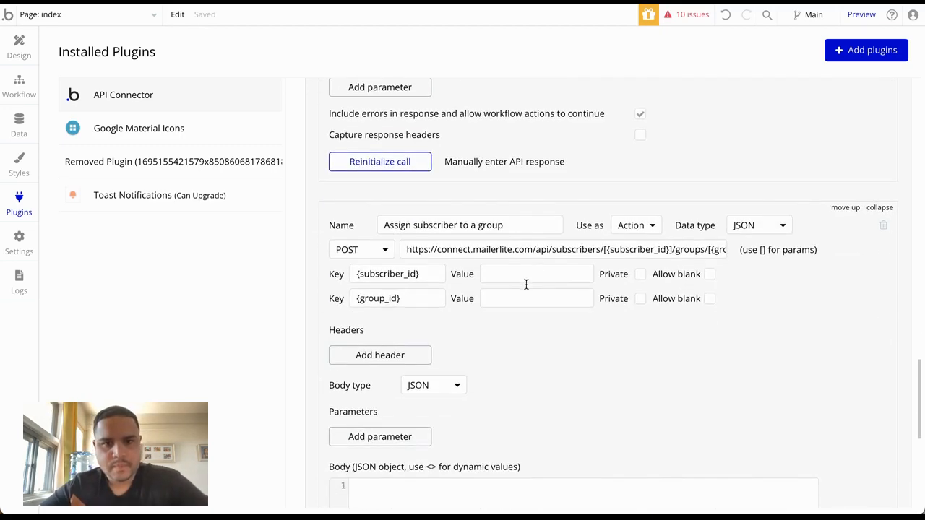
click(524, 299)
key(ctrl+v)
- Copy the subscriber's id from the Create/upsert subscriber call's returned values into the assign call's {subscriber_id} value
scroll(525, 298, up, 8)
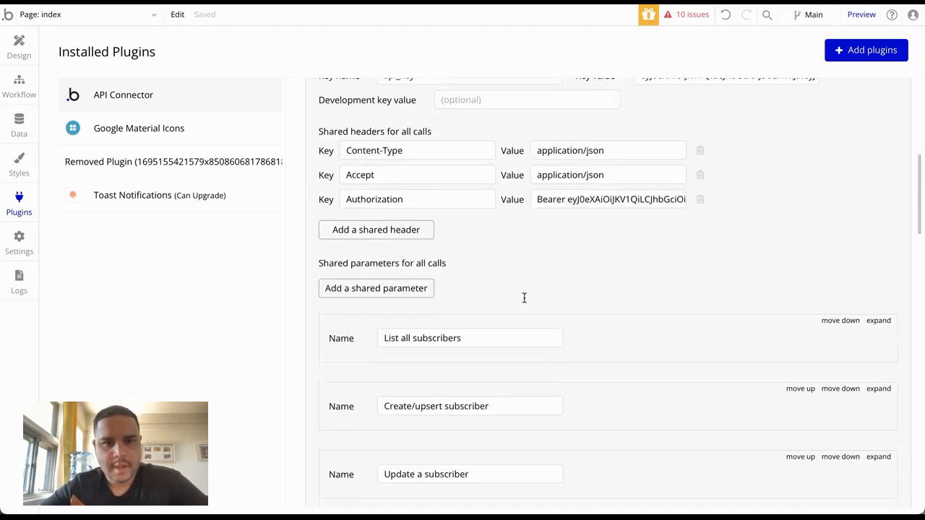
scroll(745, 382, up, 2)
scroll(745, 380, down, 2)
scroll(745, 380, up, 4)
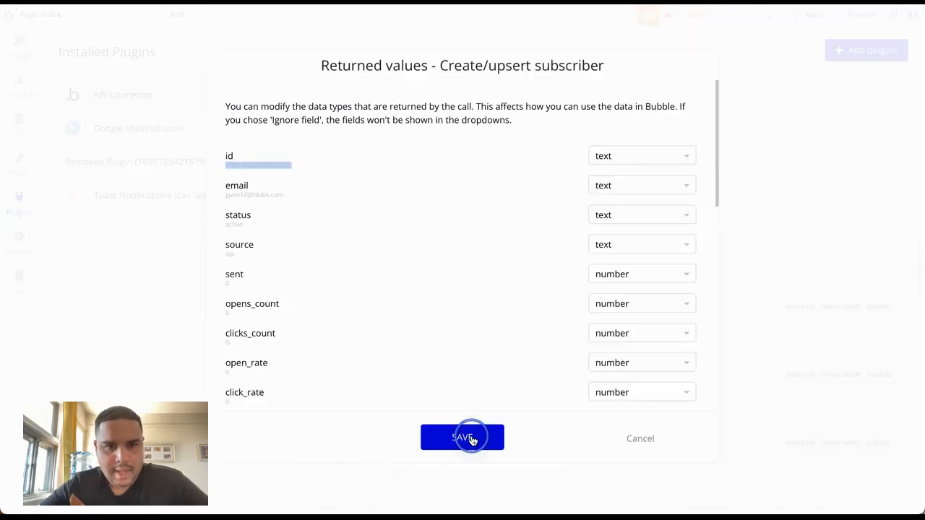
click(466, 438)
scroll(571, 340, down, 5)
scroll(571, 340, up, 3)
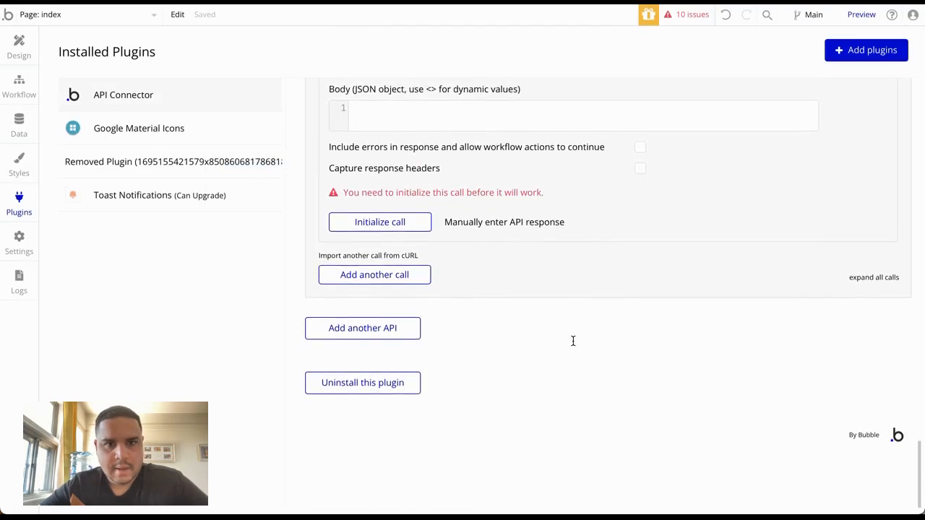
scroll(572, 340, up, 3)
click(524, 185)
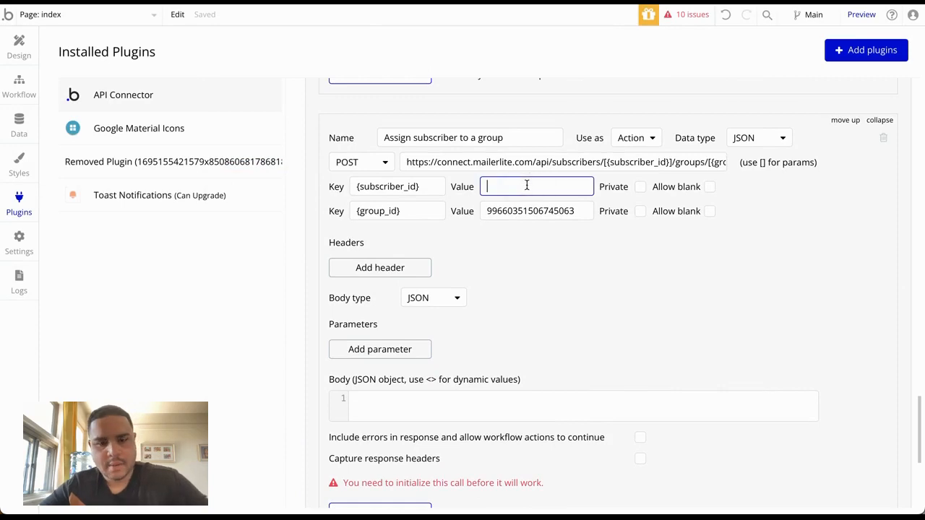
key(ctrl+v)
- Include errors in the assign call's response so workflow actions continue, initialize the call and save its returned values
scroll(603, 318, down, 3)
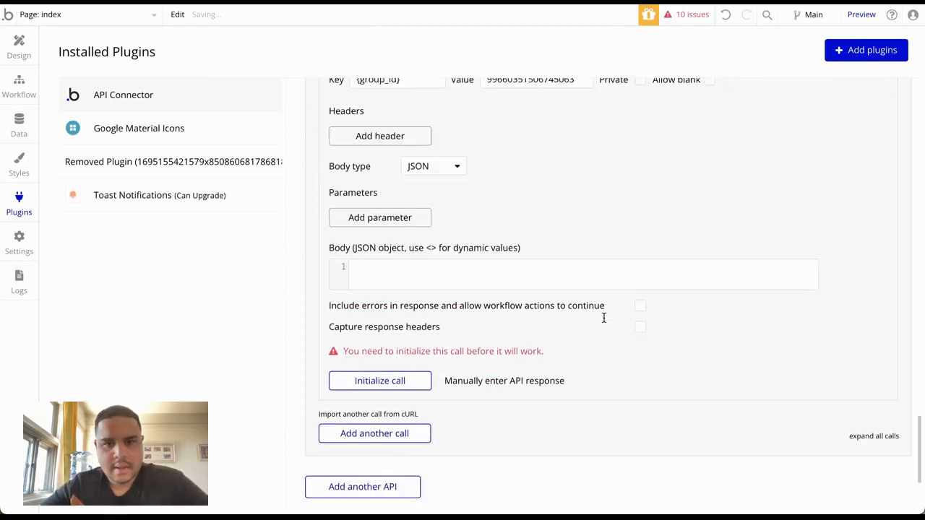
click(641, 236)
click(372, 311)
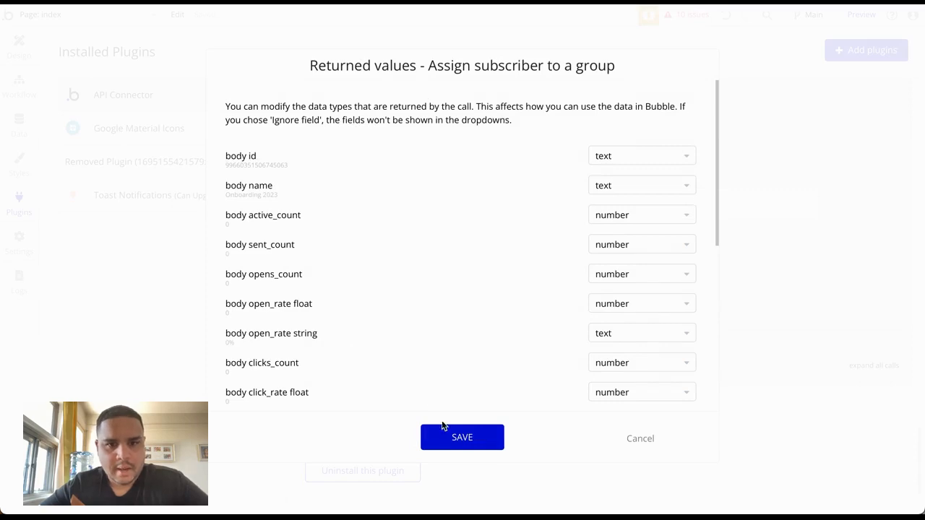
click(457, 437)
- Review the group calls and examine the MailerLite ID field on the User data type
scroll(789, 218, up, 10)
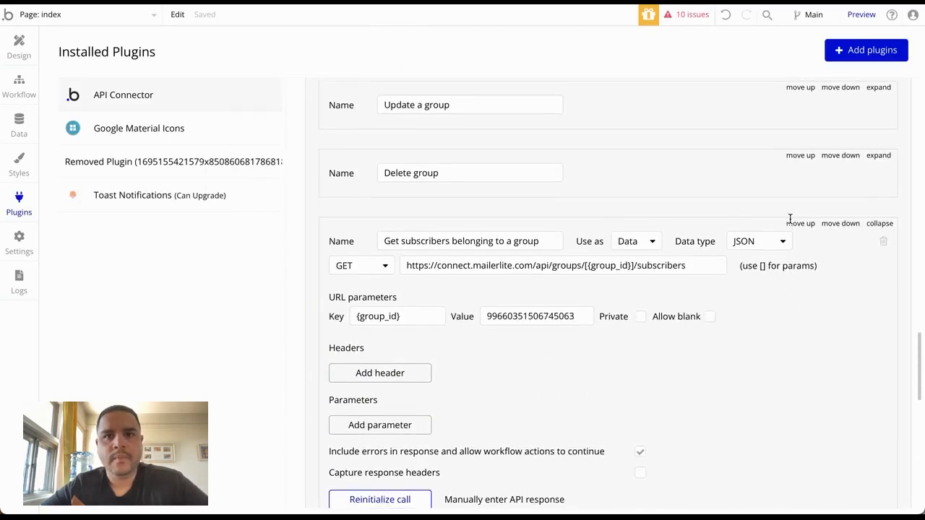
scroll(790, 218, up, 1)
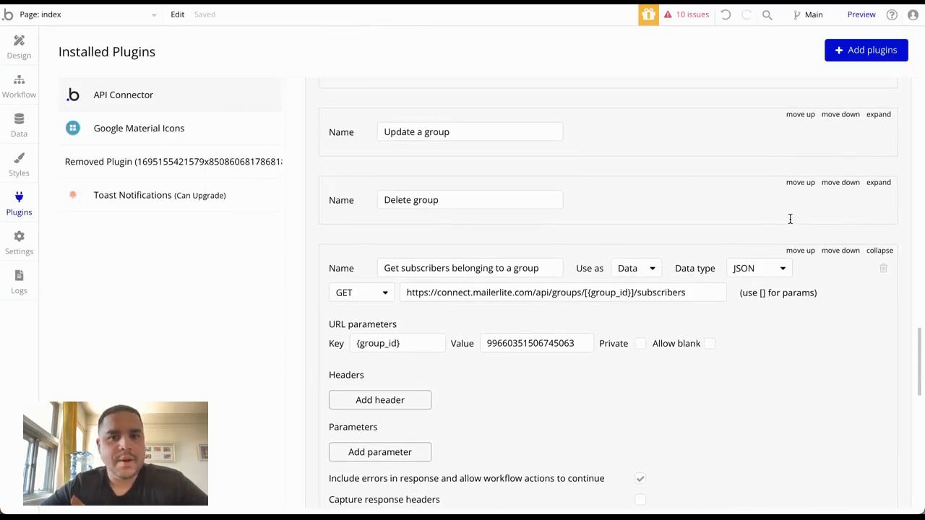
scroll(514, 348, down, 12)
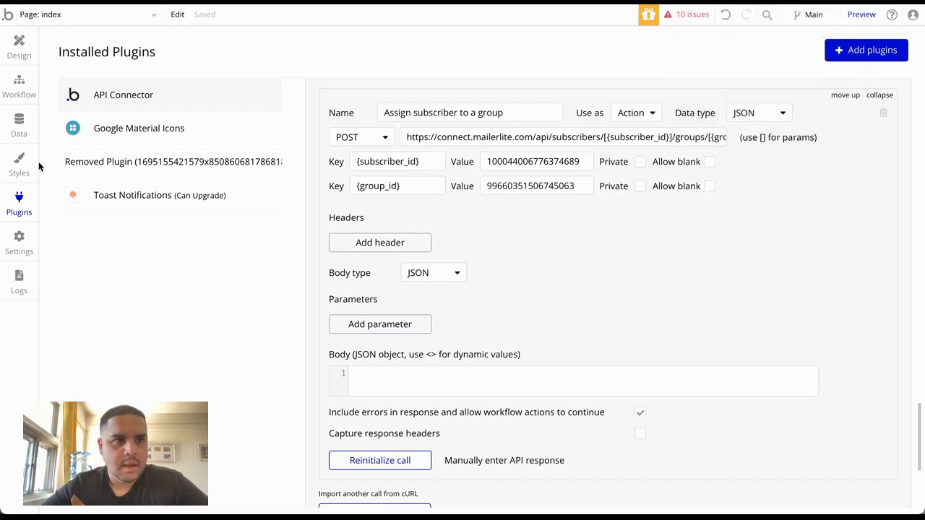
click(19, 126)
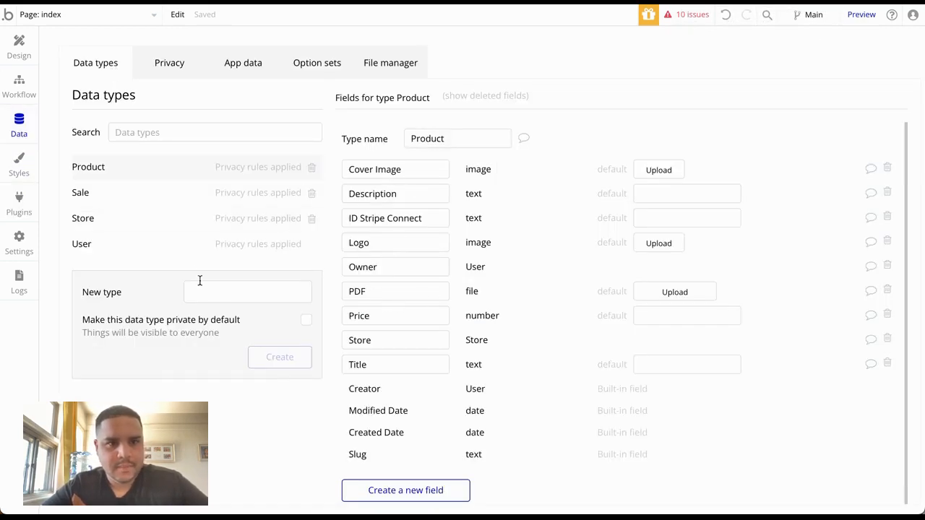
click(187, 245)
click(407, 242)
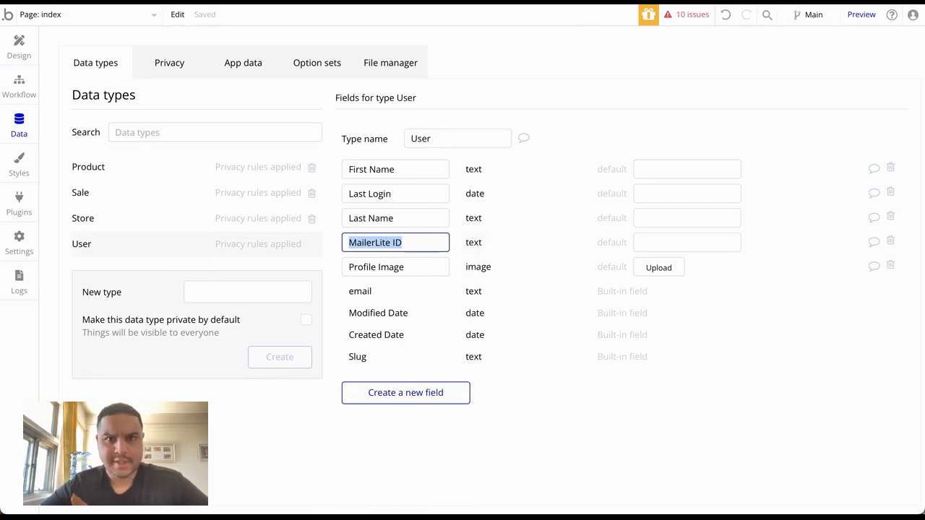
- Switch back to the Groups page of the MailerLite API docs
mouse_move(716, 4)
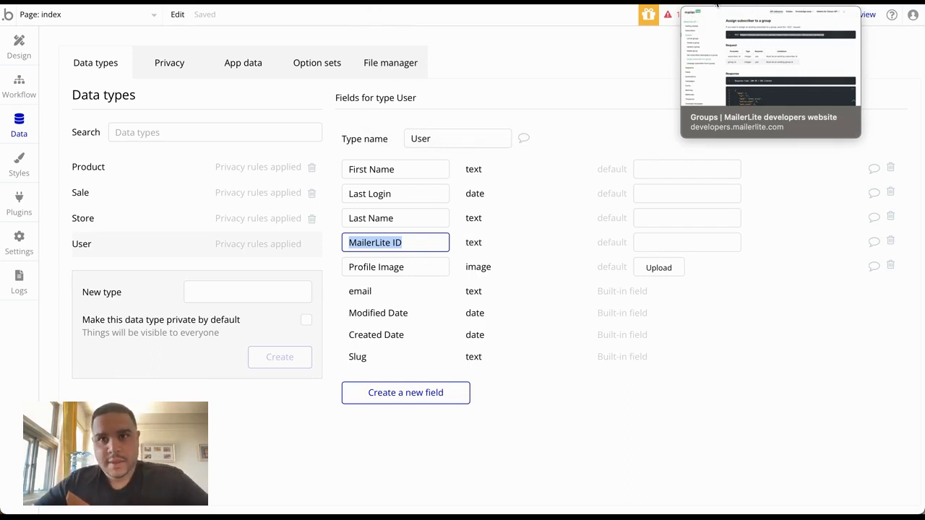
click(715, 5)
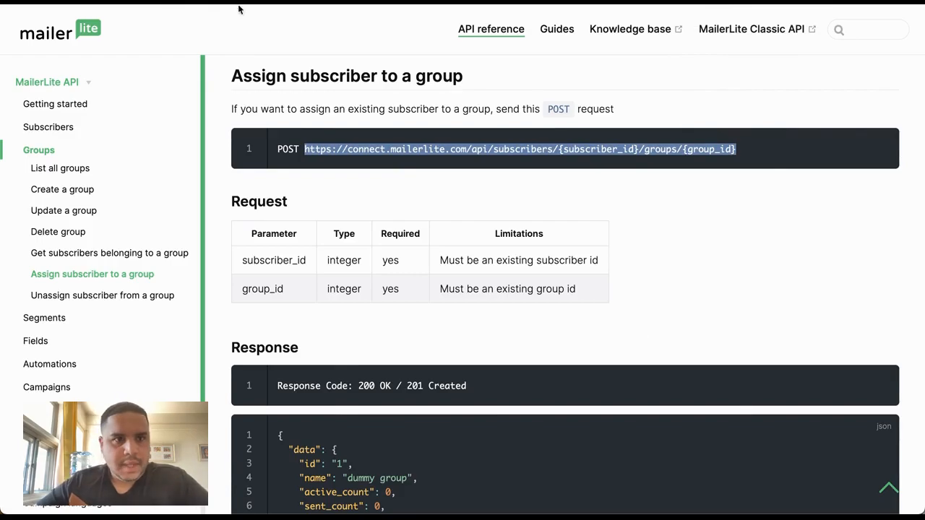